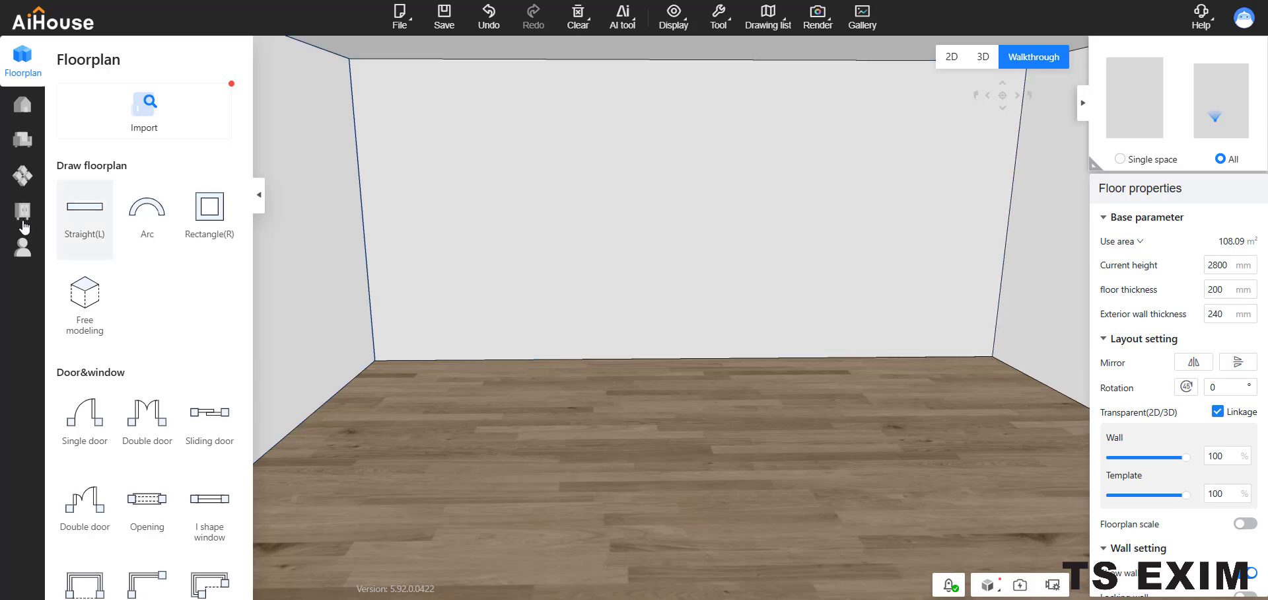
Open the Kitchen design environment from the whole house customization options.
click(22, 208)
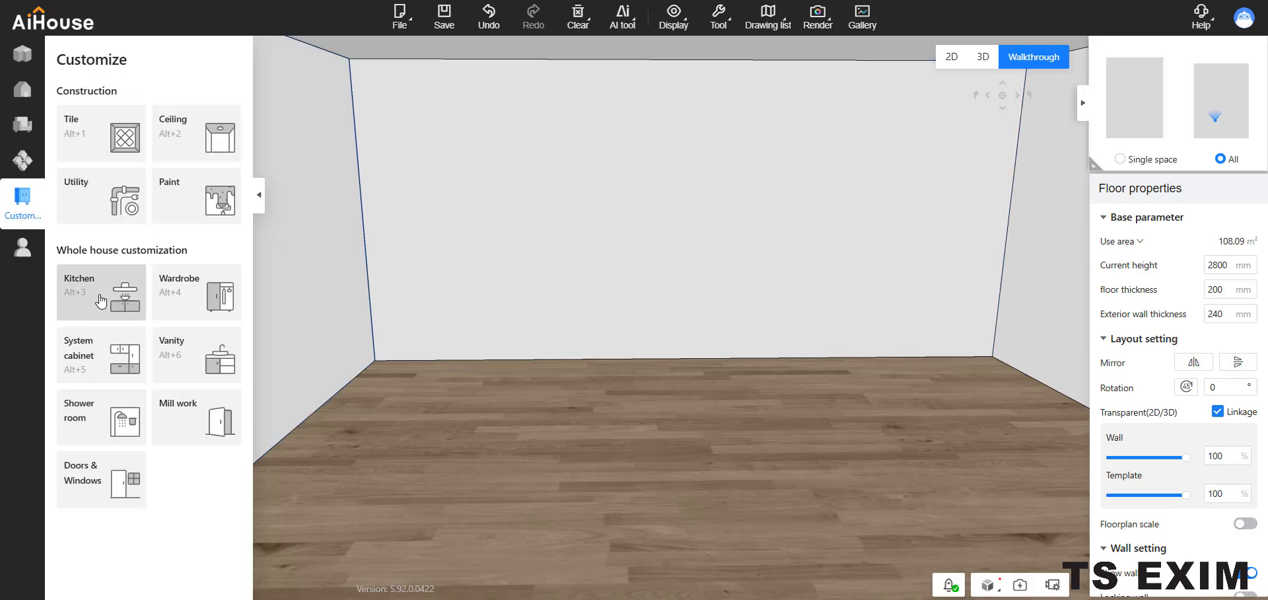
click(100, 301)
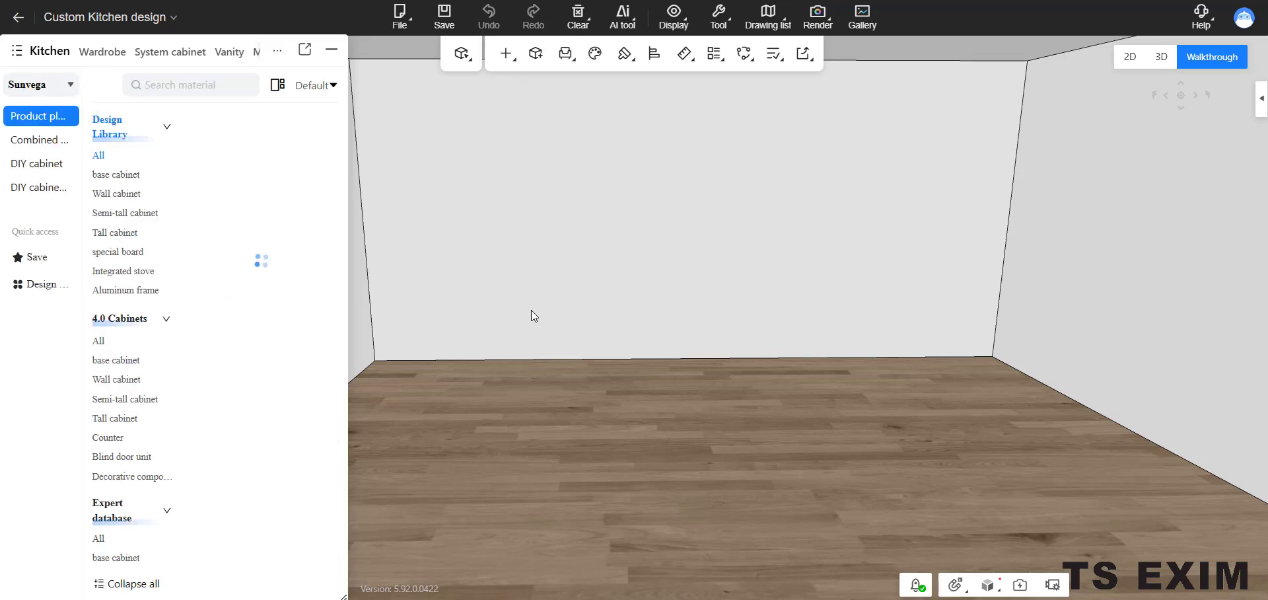
scroll(521, 332, up, 3)
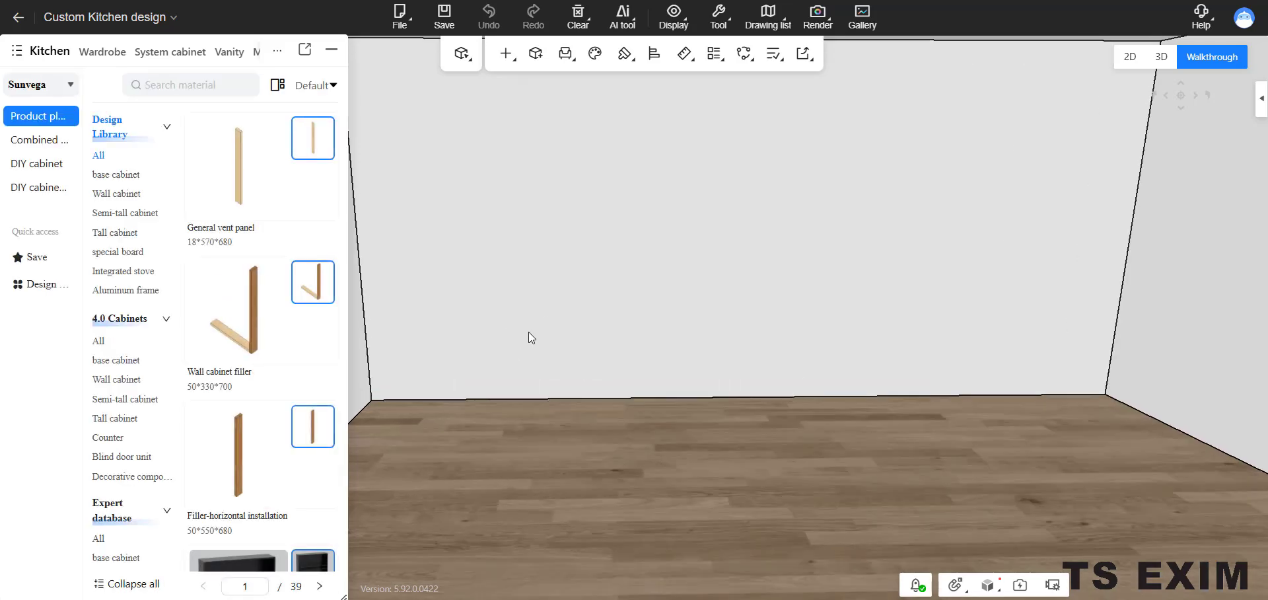
Place the 800*550*680 Double door floor cabinet from the swing door base cabinets against the back wall.
click(124, 175)
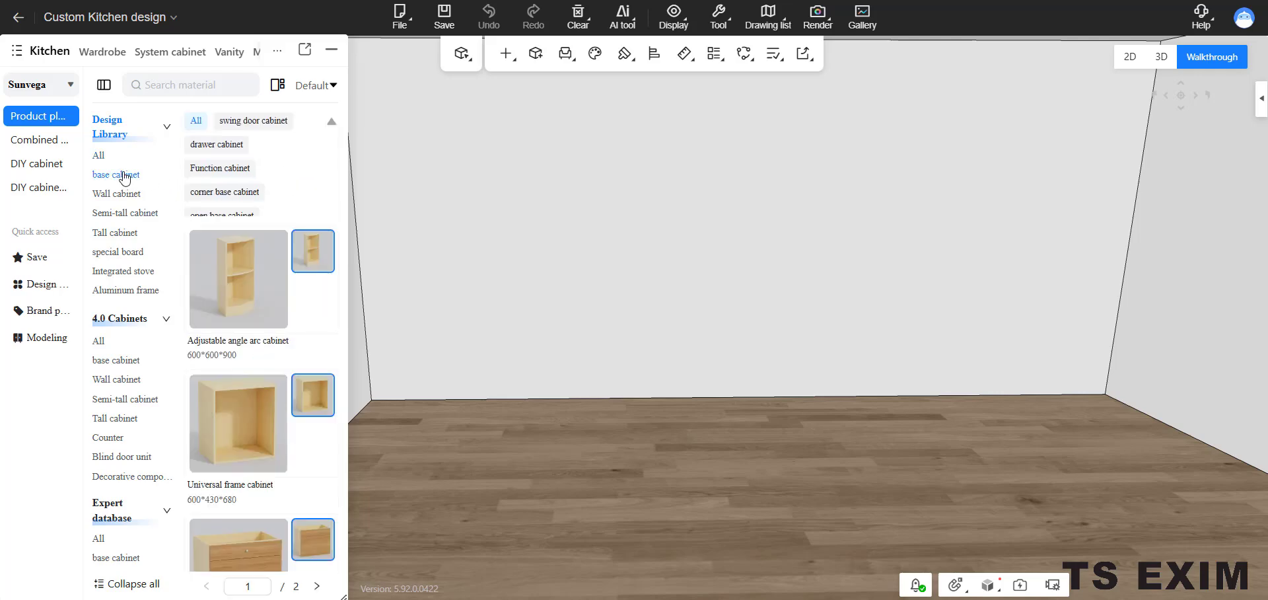
key(ctrl)
click(267, 121)
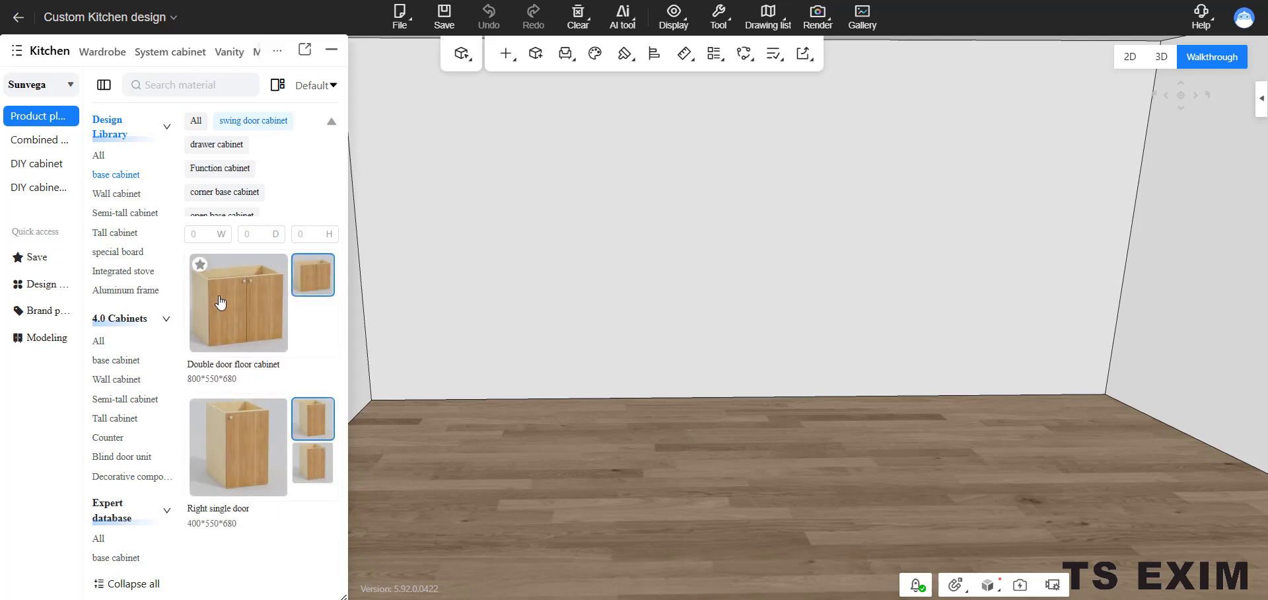
drag(221, 303, 642, 391)
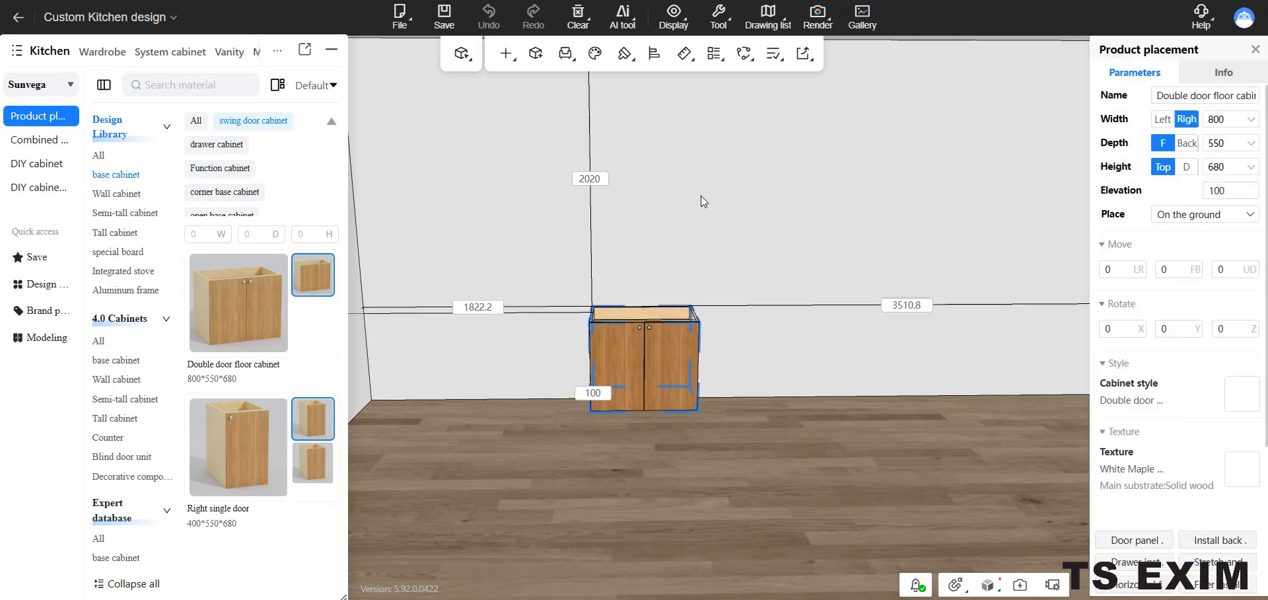
Select the whole double door floor cabinet and open the library for replacing its handles.
scroll(704, 202, up, 5)
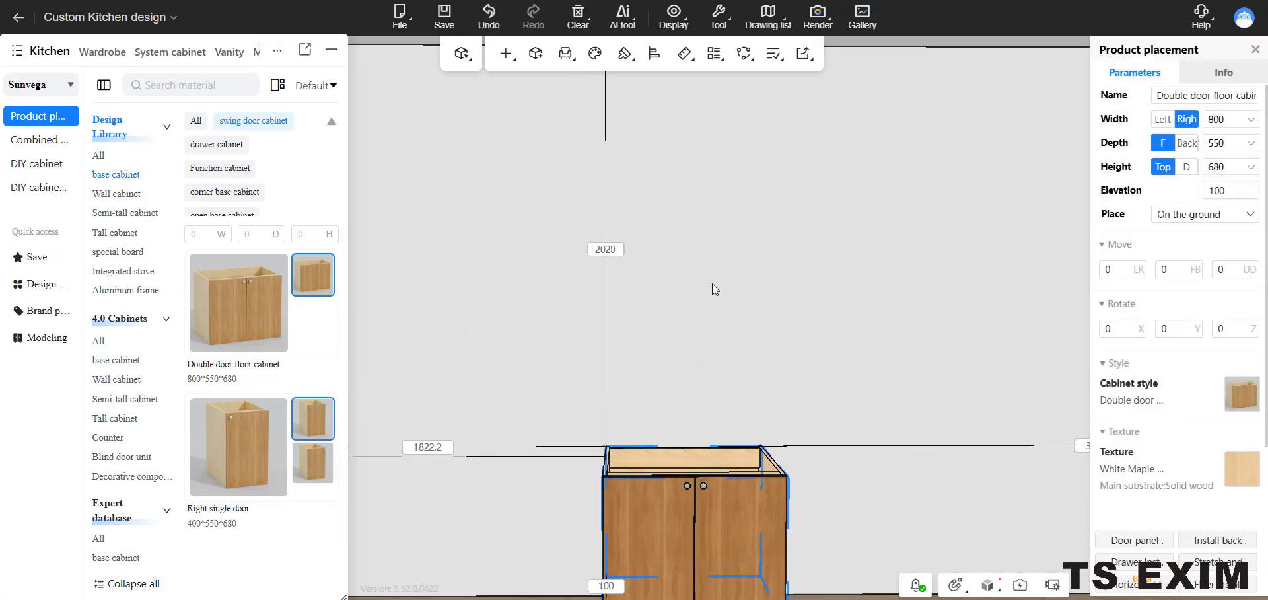
click(707, 404)
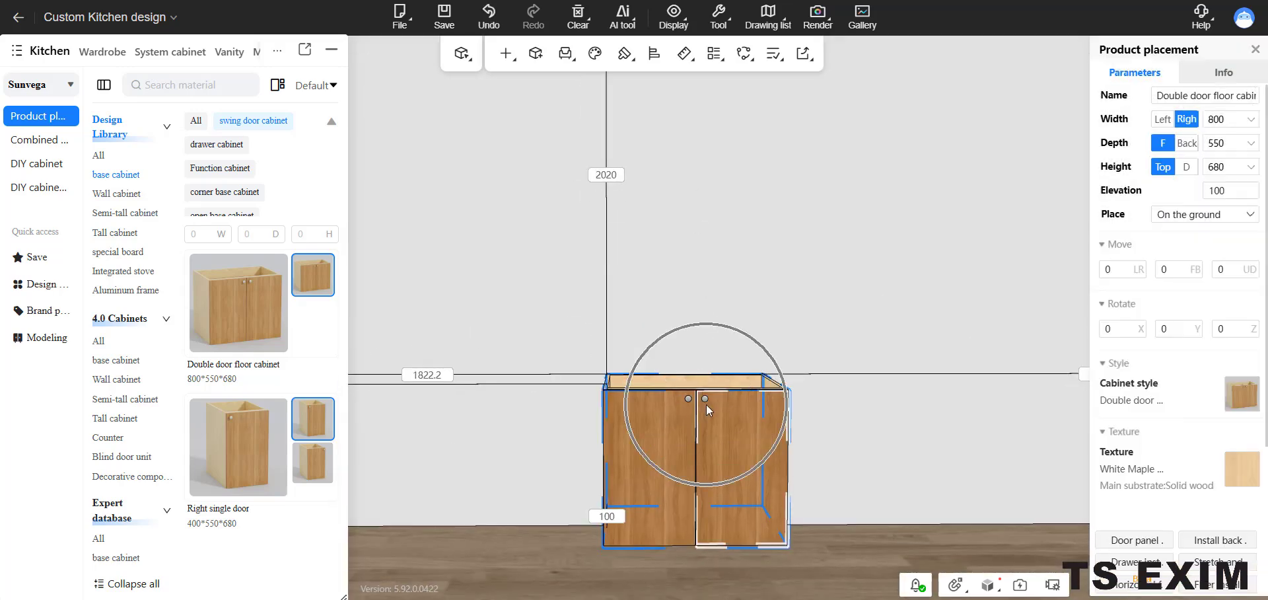
click(708, 288)
drag(708, 288, 761, 256)
scroll(722, 363, up, 3)
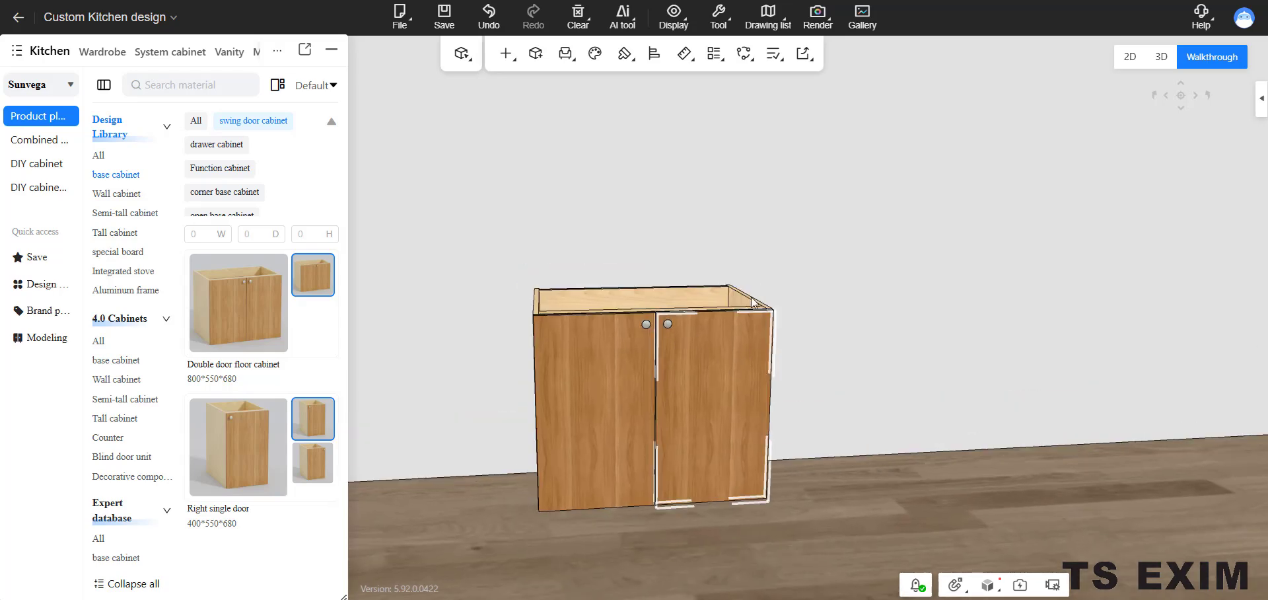
click(648, 293)
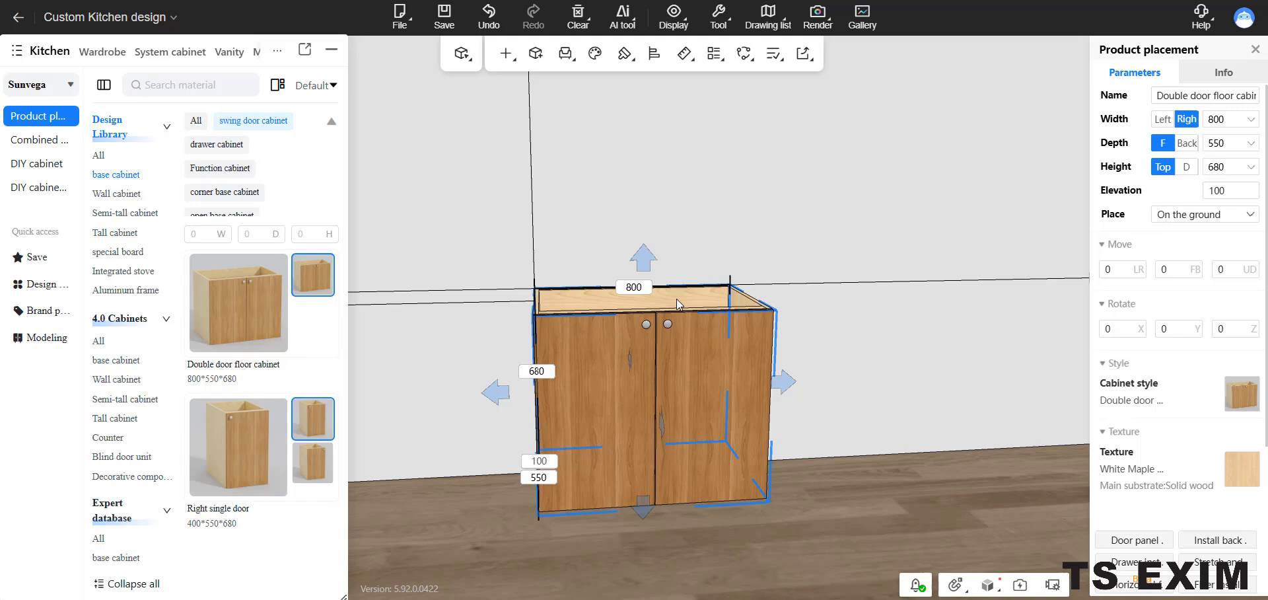
right_click(676, 299)
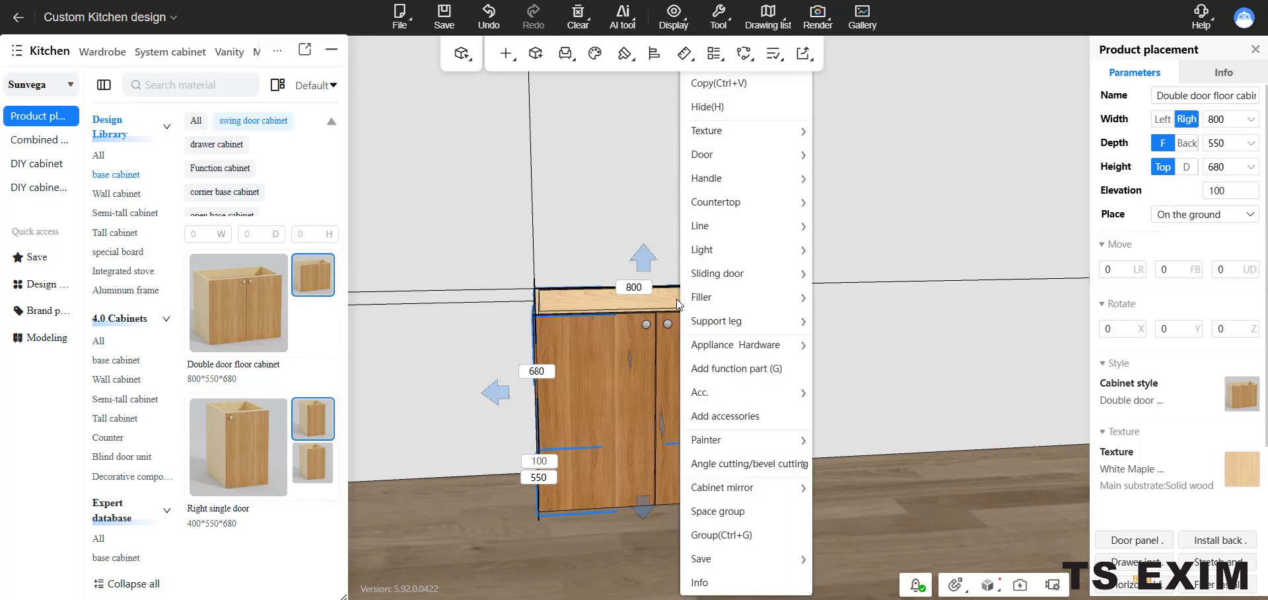
mouse_move(720, 179)
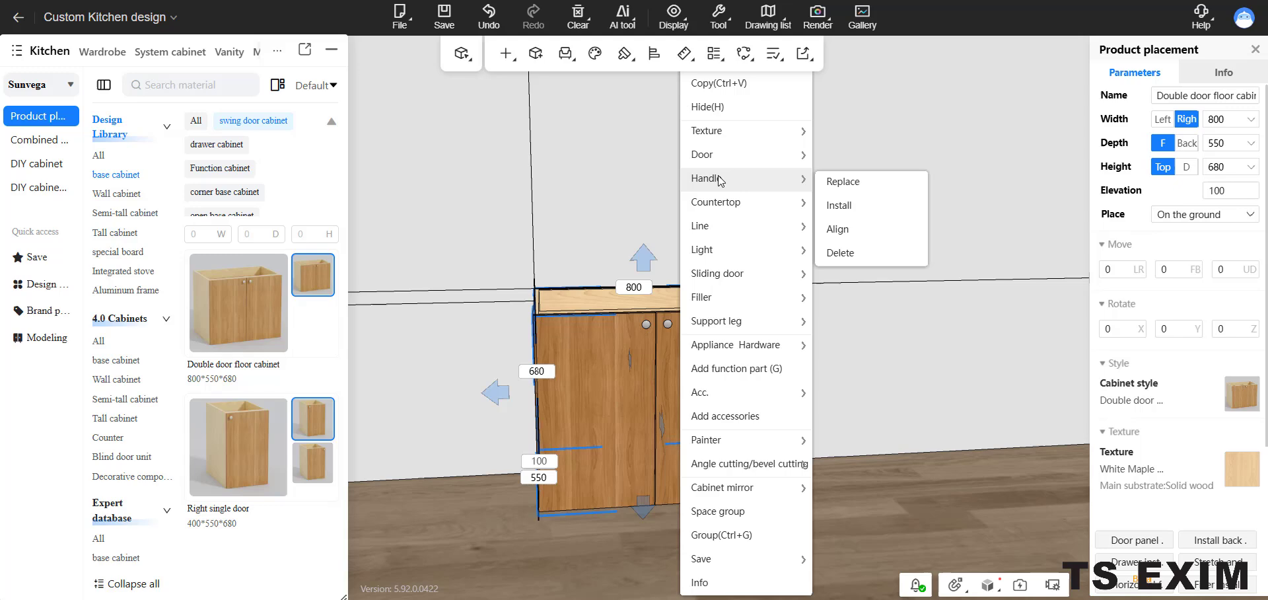
click(852, 188)
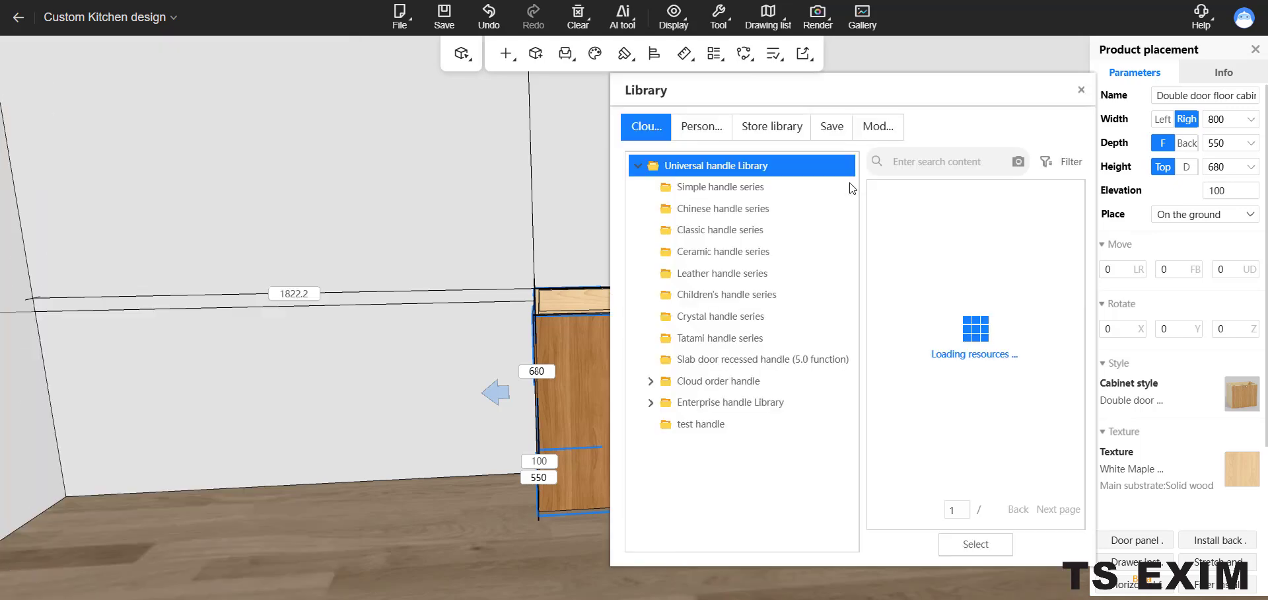
Search the Model library for "lock" and replace the cabinet's handles with the Drawer lock.
drag(867, 97, 457, 99)
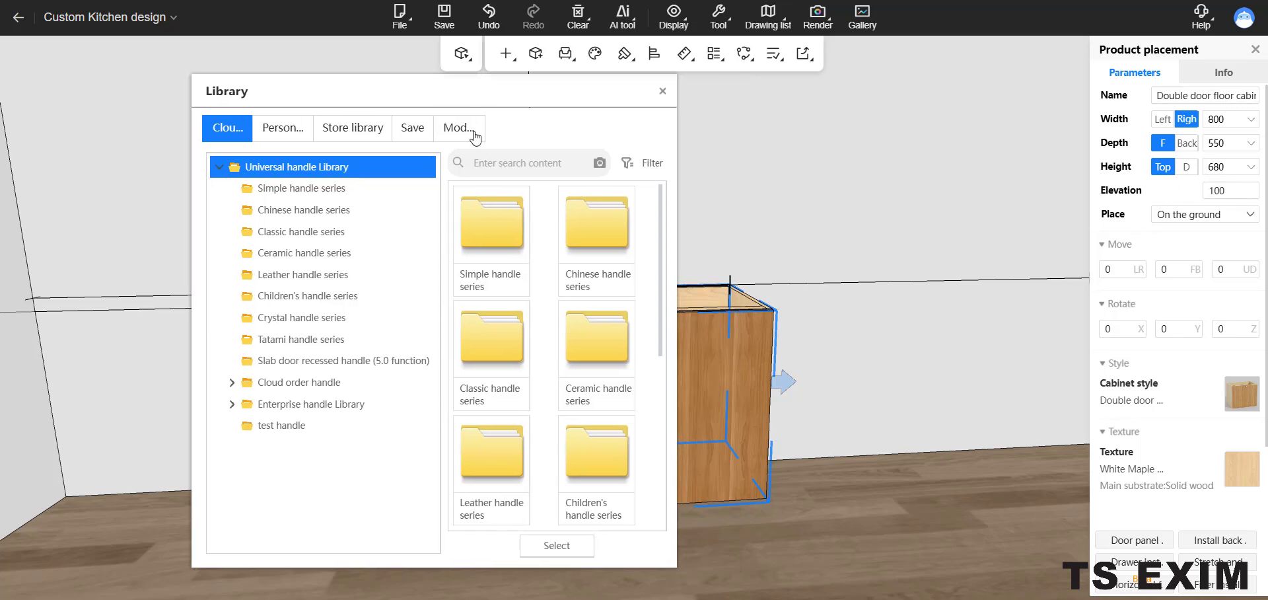
click(457, 137)
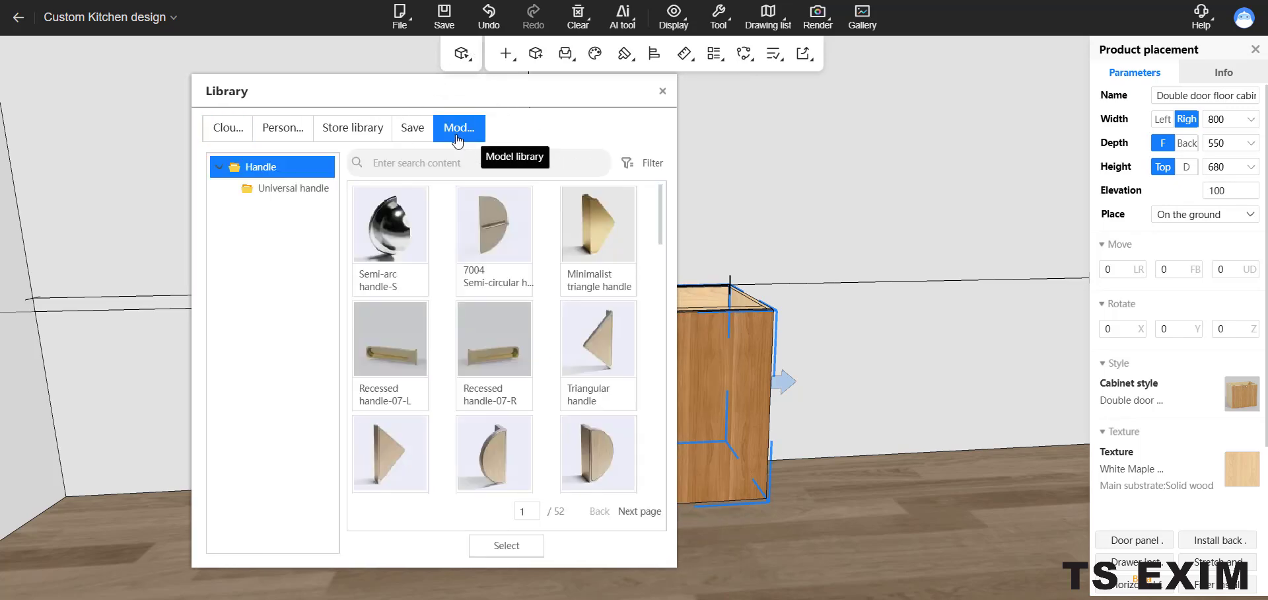
scroll(511, 283, down, 2)
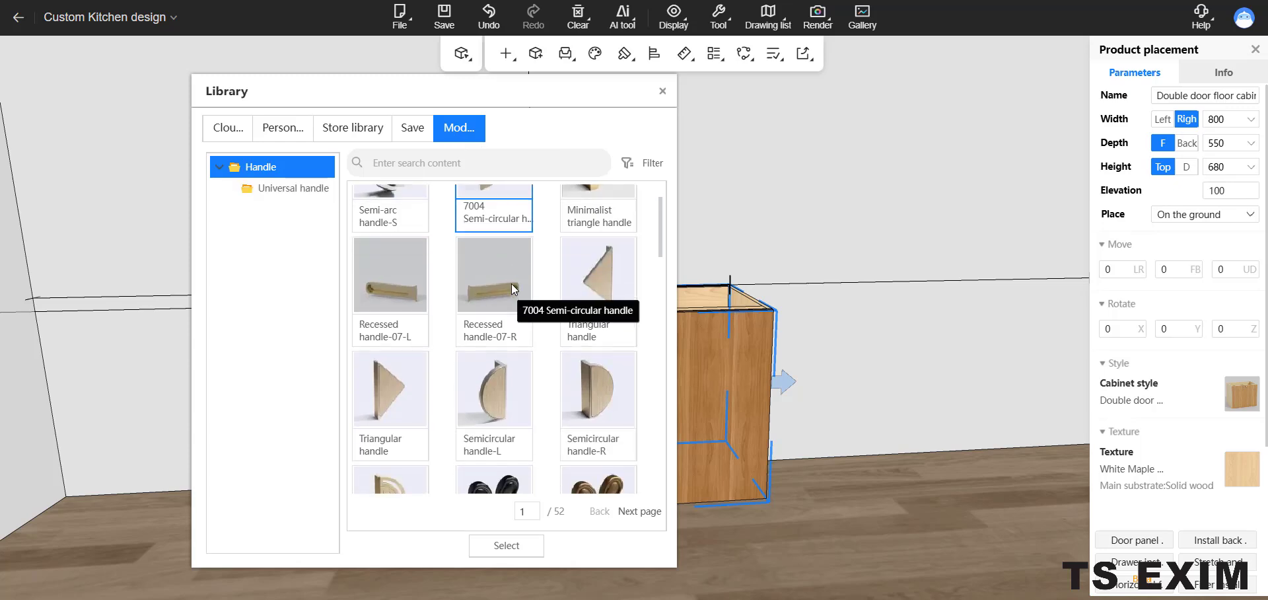
scroll(509, 277, down, 1)
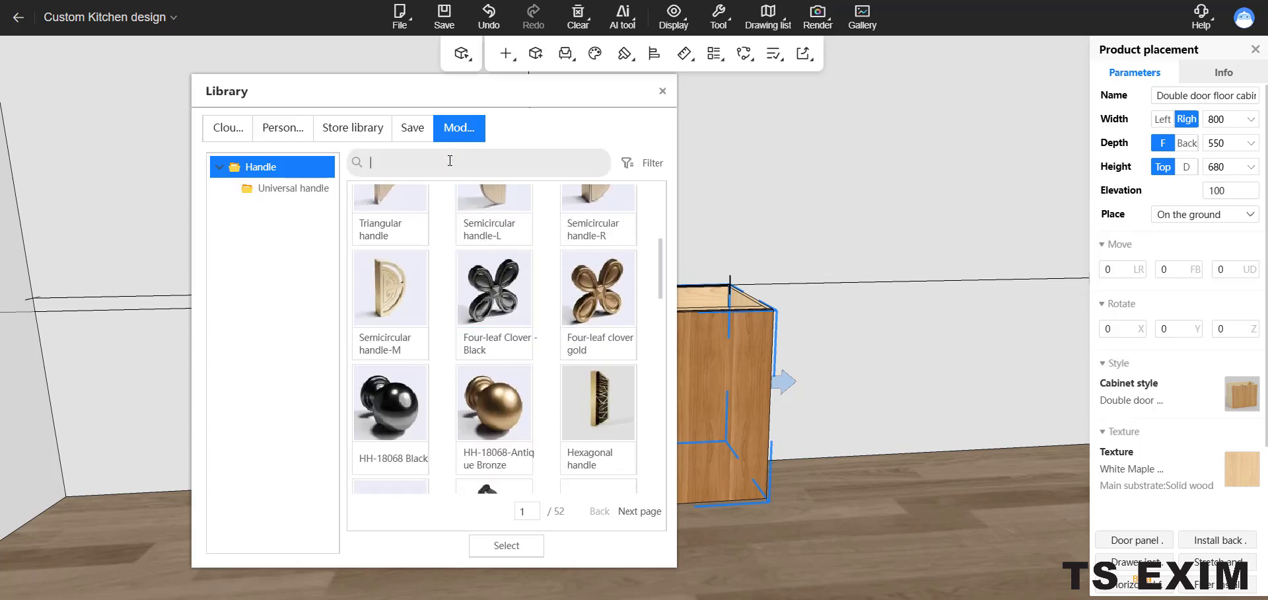
key(Return)
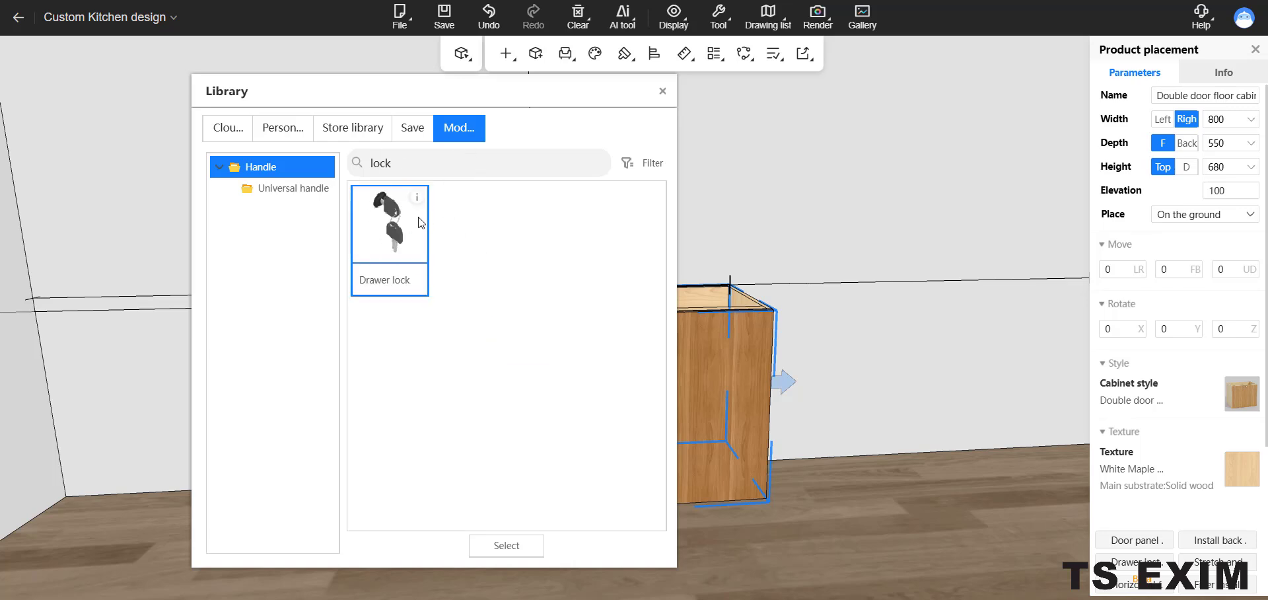
click(394, 272)
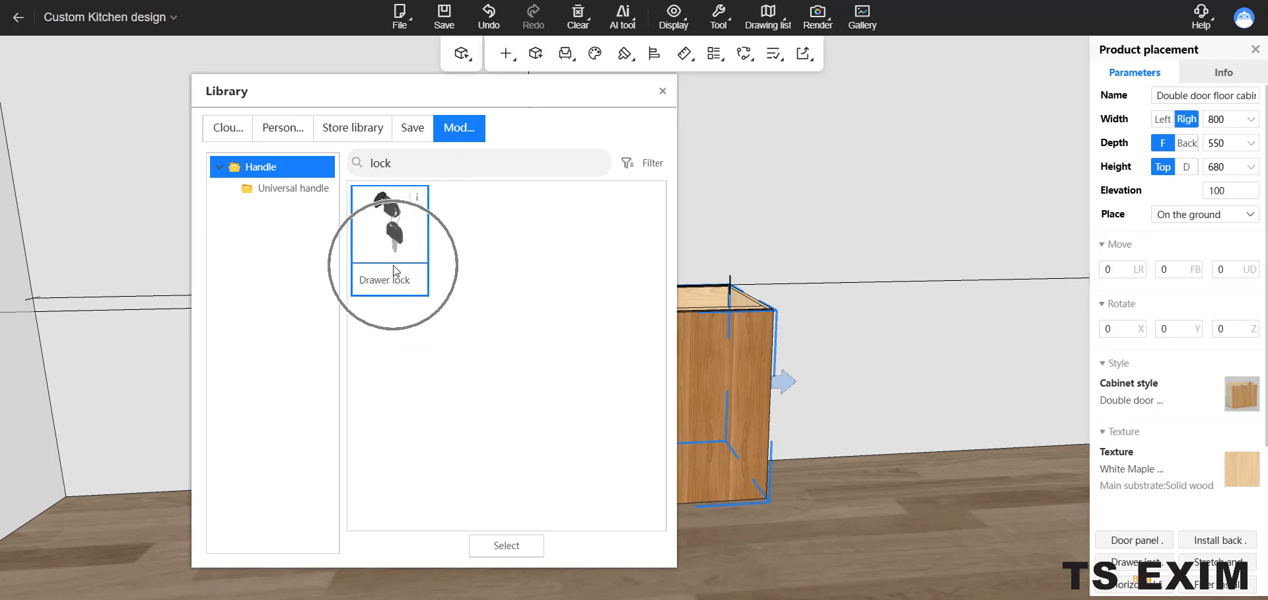
double_click(393, 270)
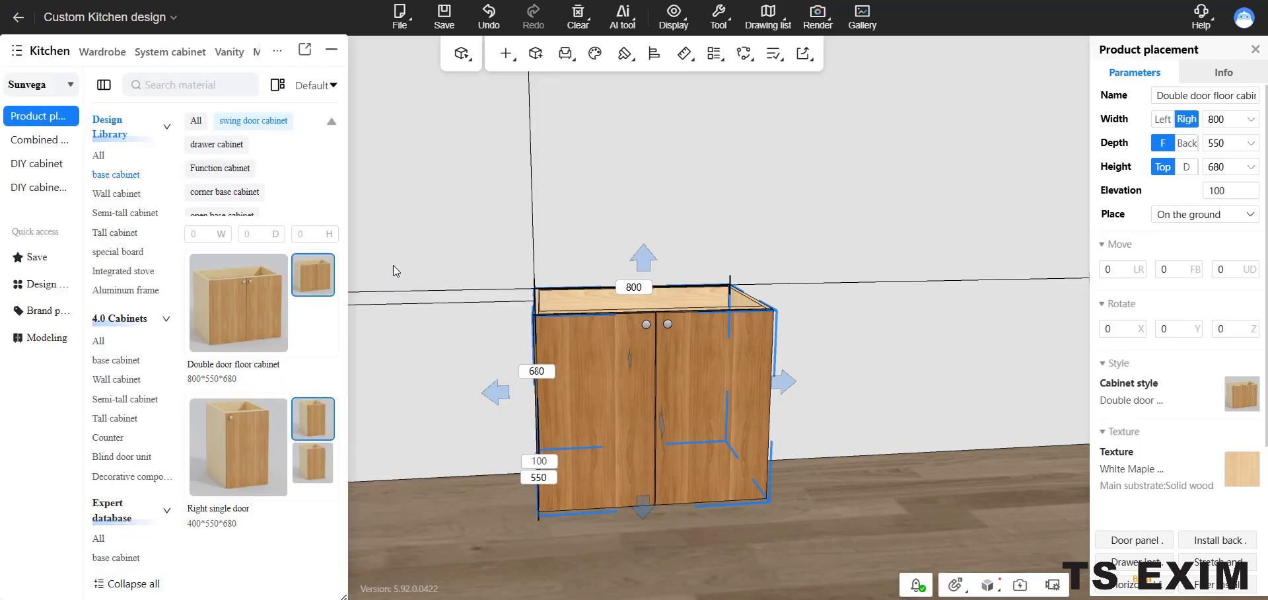
Delete the lock from the left door of the double door floor cabinet.
click(834, 275)
scroll(822, 314, up, 5)
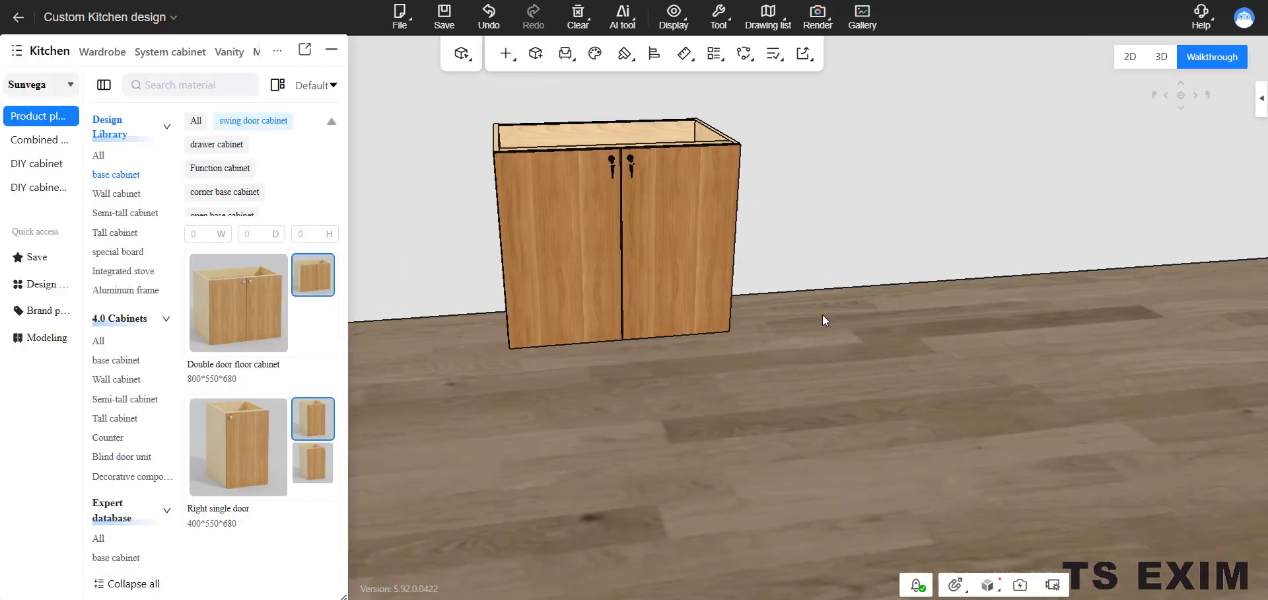
click(725, 254)
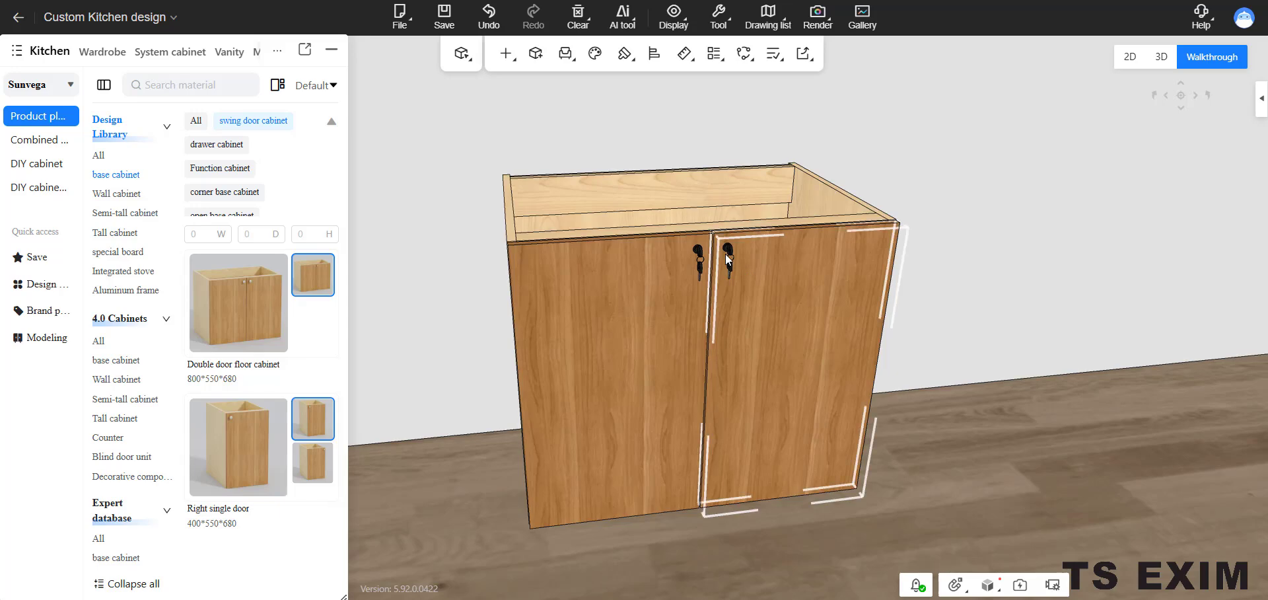
click(663, 280)
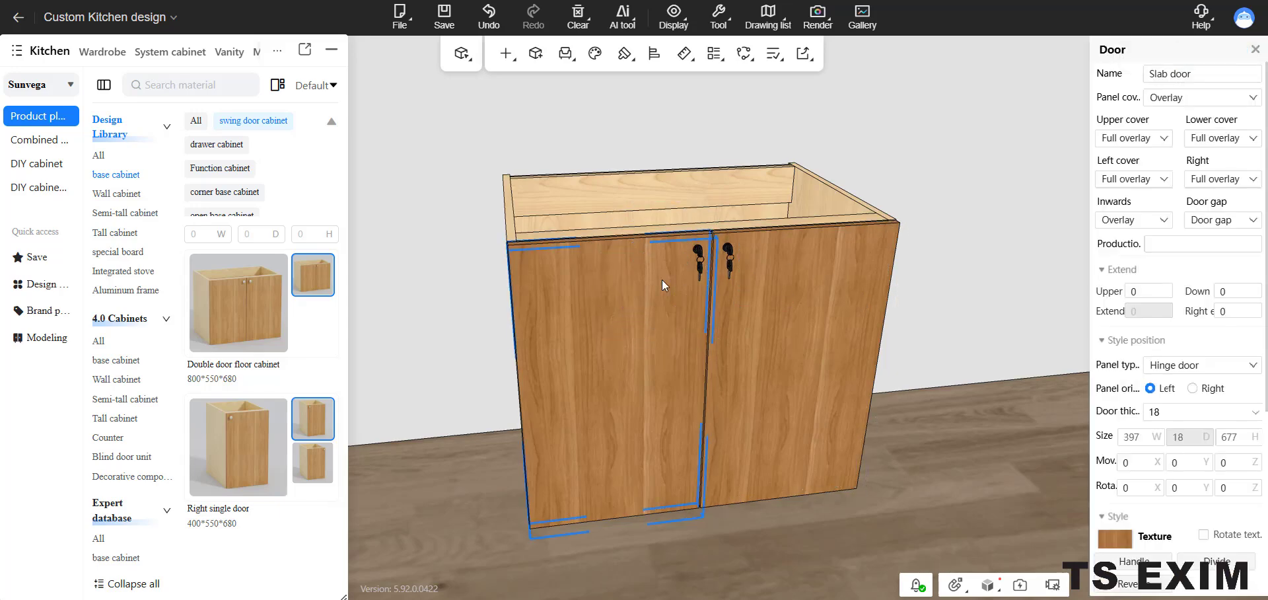
right_click(662, 280)
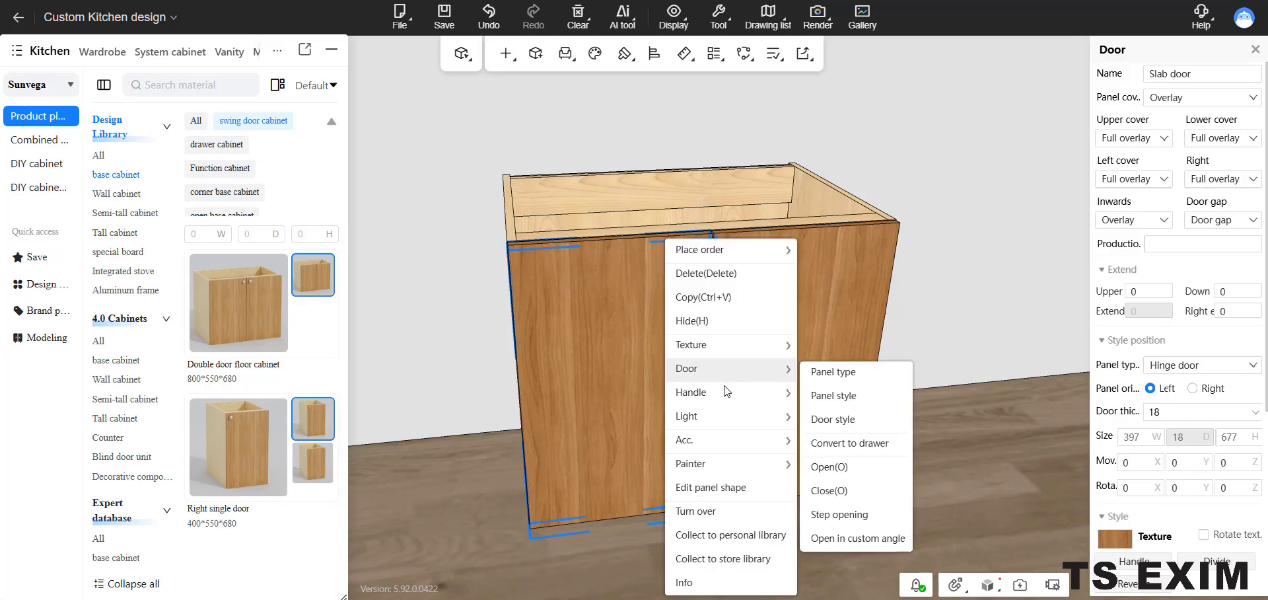
mouse_move(739, 400)
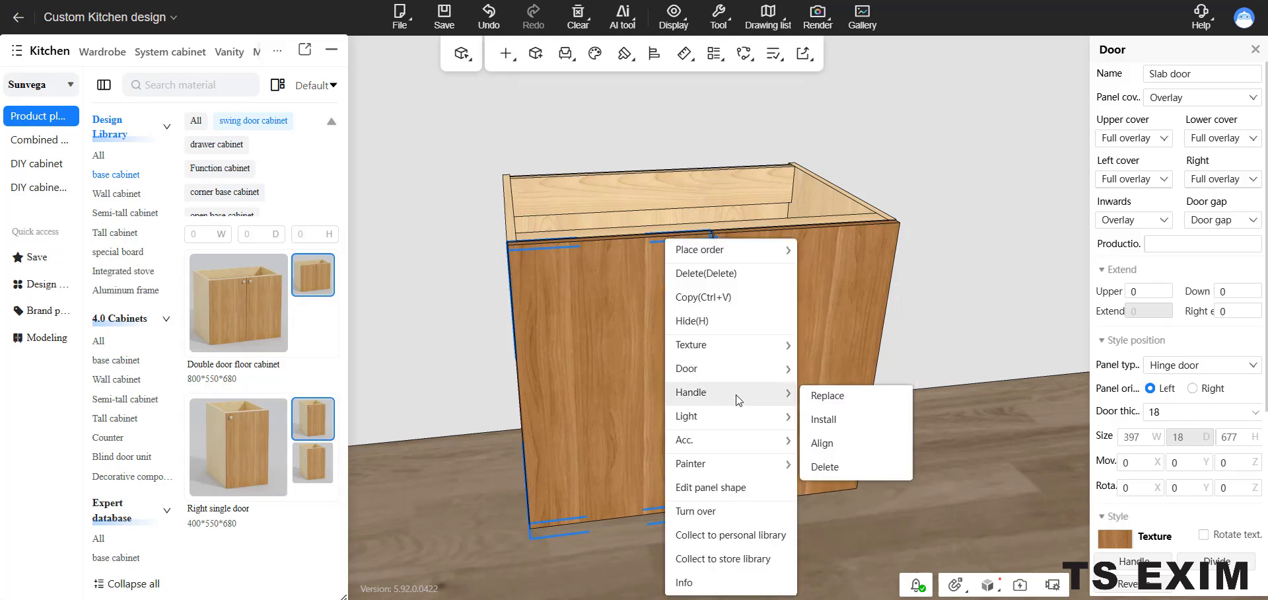
click(826, 467)
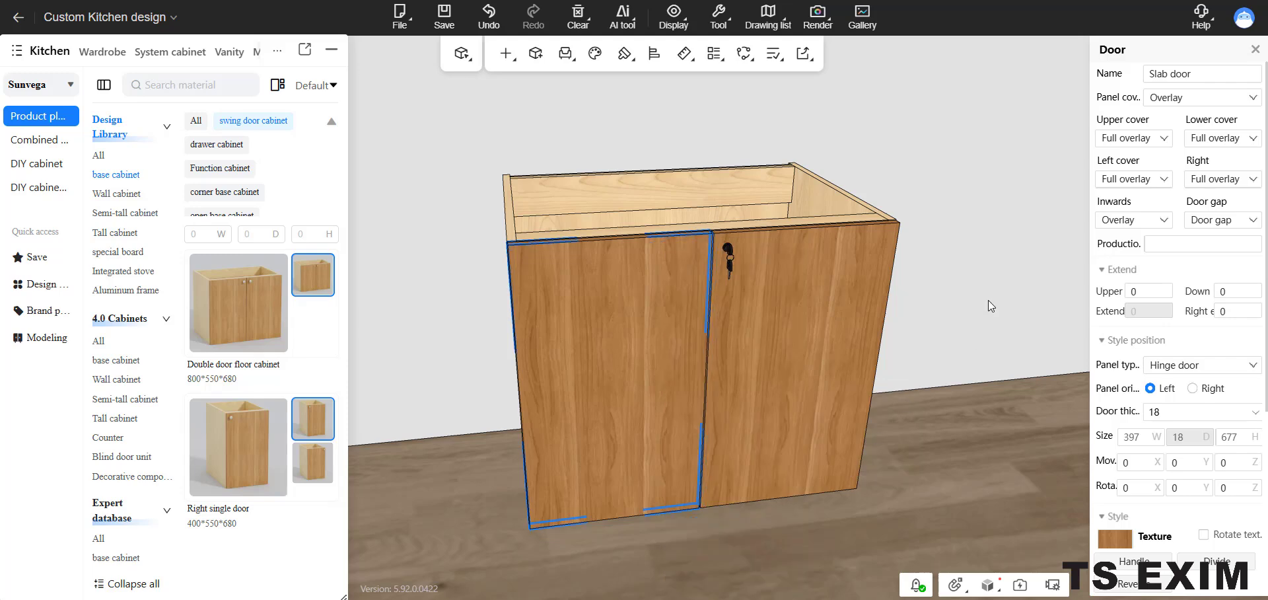
click(988, 300)
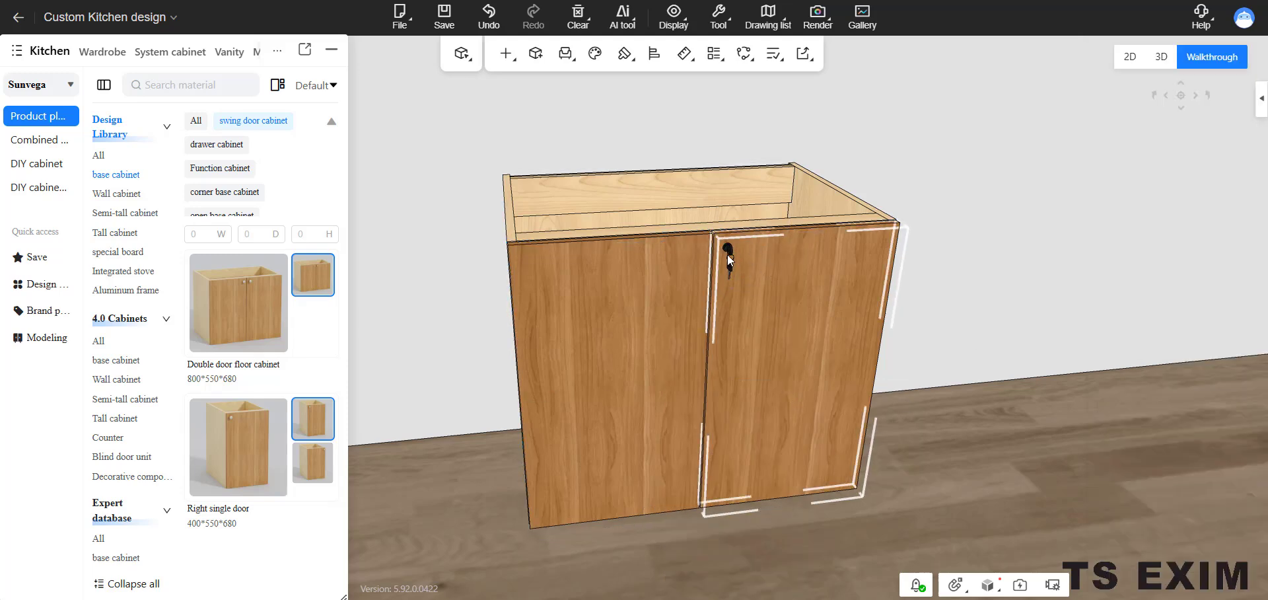
Place the 600*350*2000 Universal cabinet from the basic system cabinets on the floor to the right of the base cabinet.
drag(1032, 345, 905, 317)
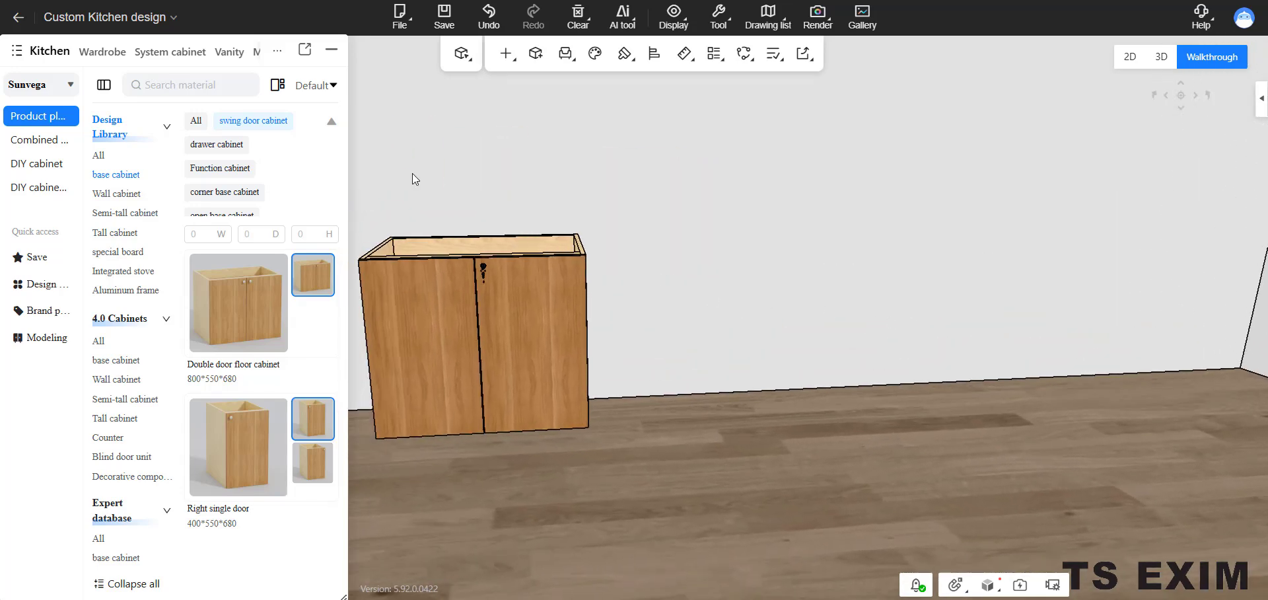
click(149, 53)
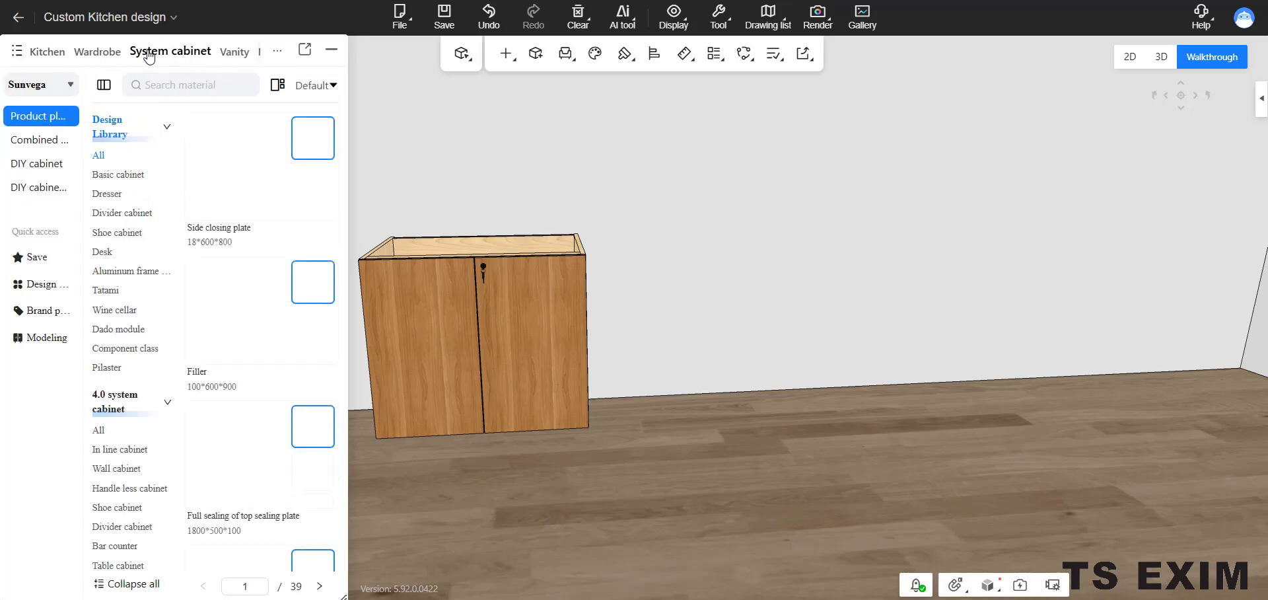
click(119, 173)
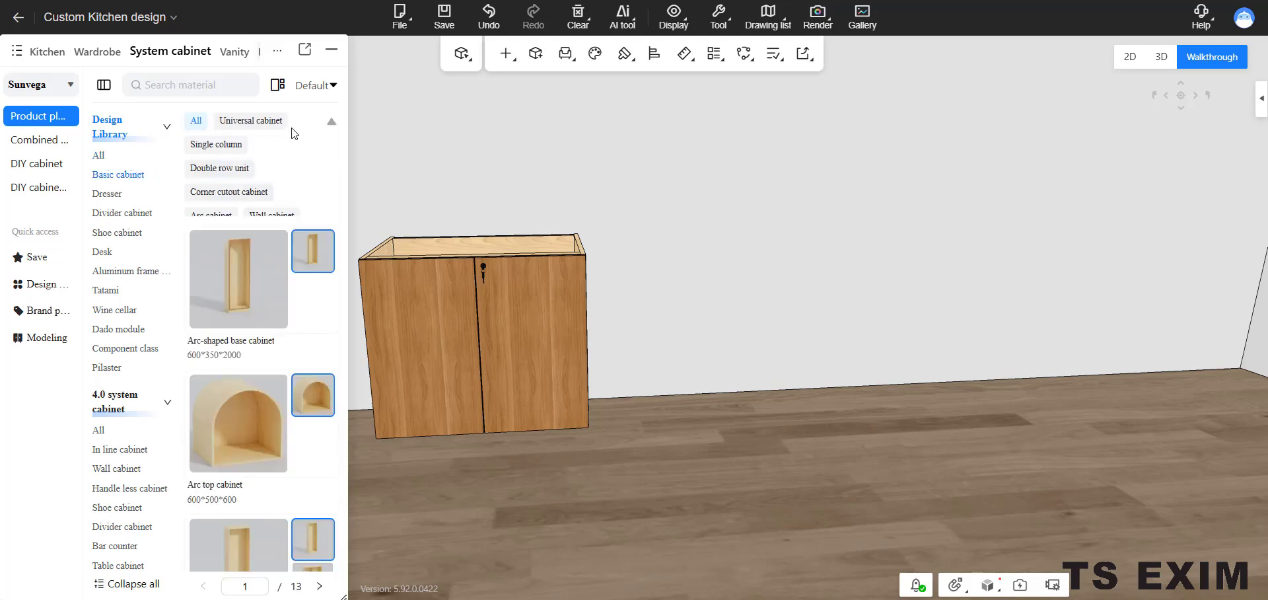
click(272, 125)
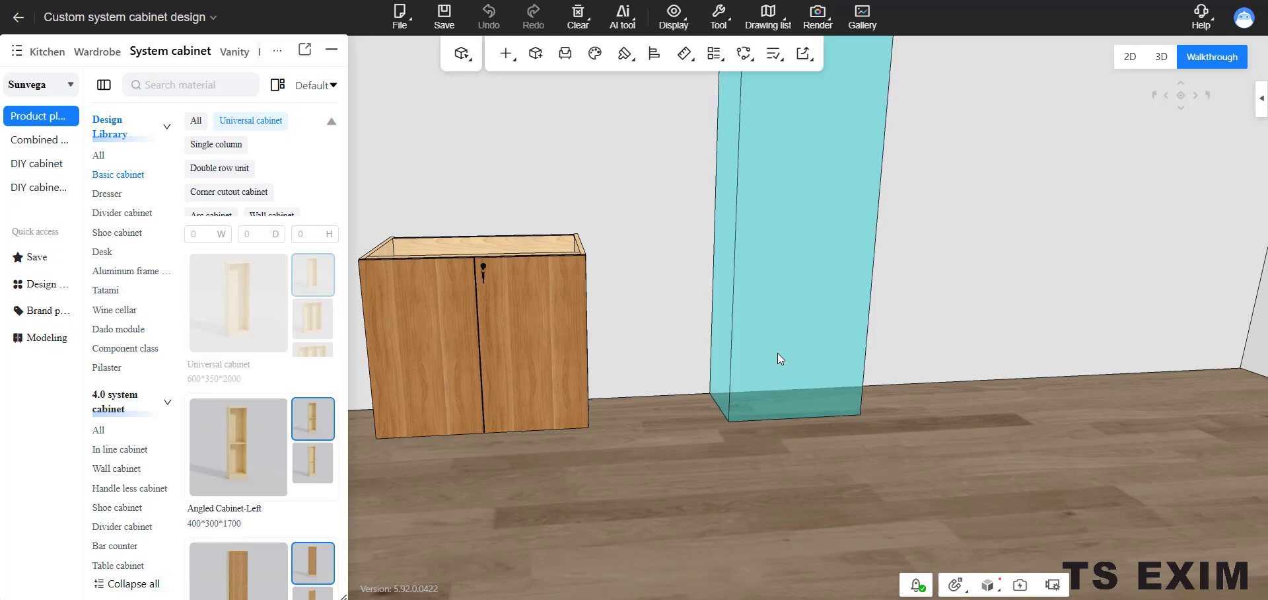
click(778, 353)
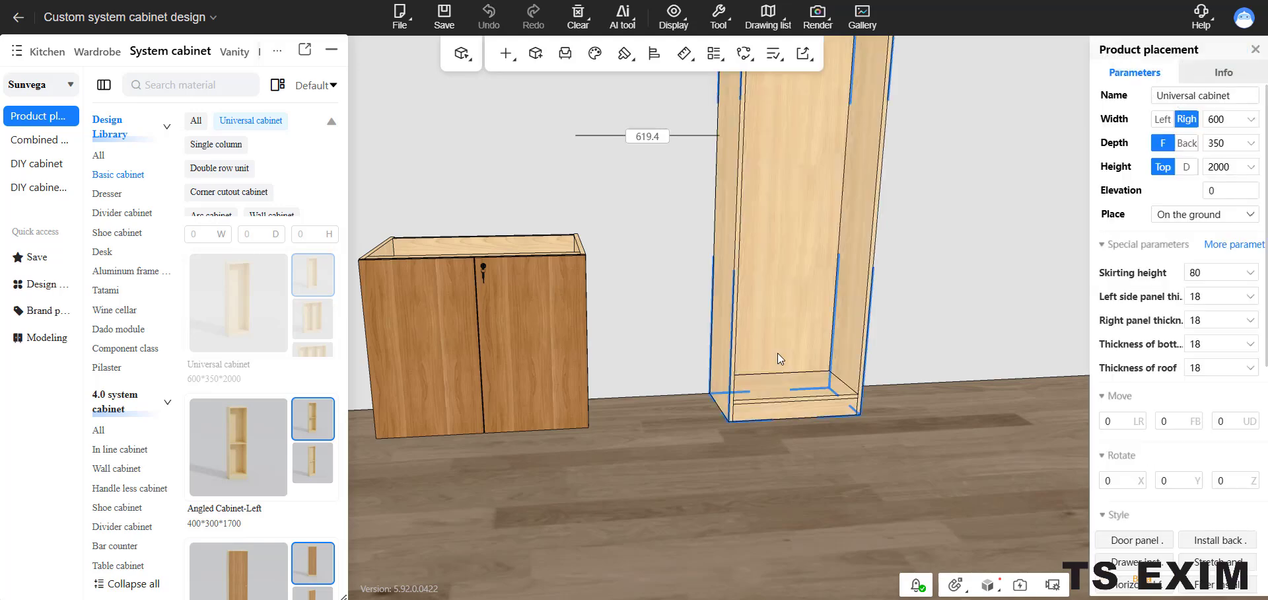
Install two folio overlay doors across the front opening of the tall universal cabinet.
drag(779, 353, 805, 370)
drag(863, 465, 848, 415)
click(847, 389)
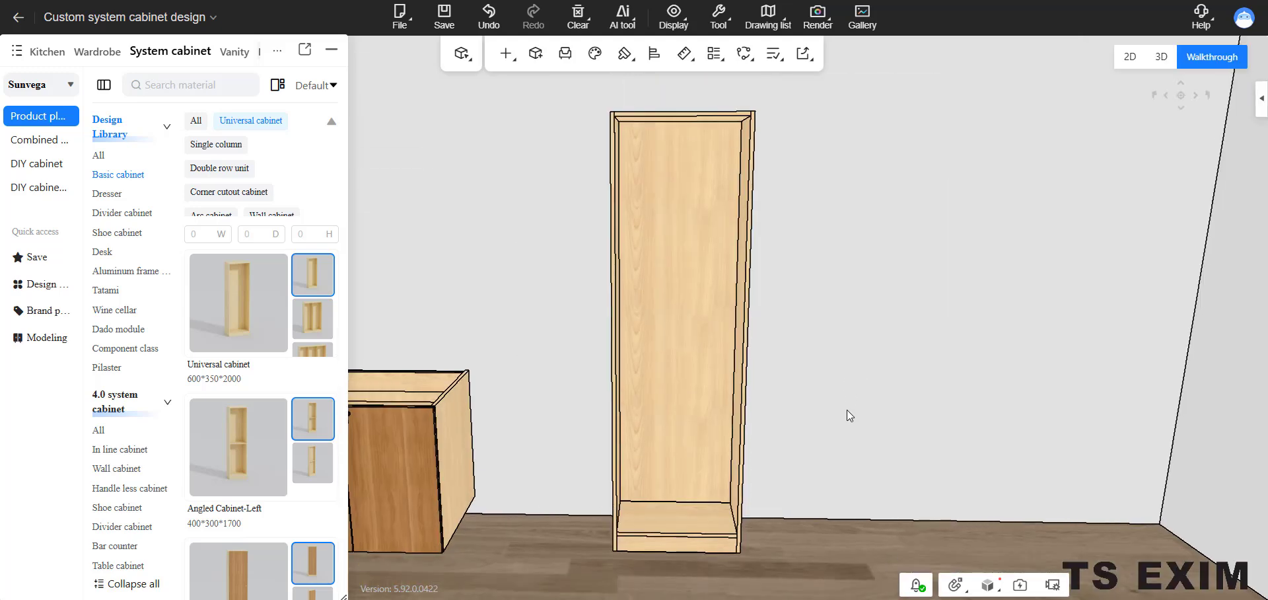
scroll(845, 396, down, 1)
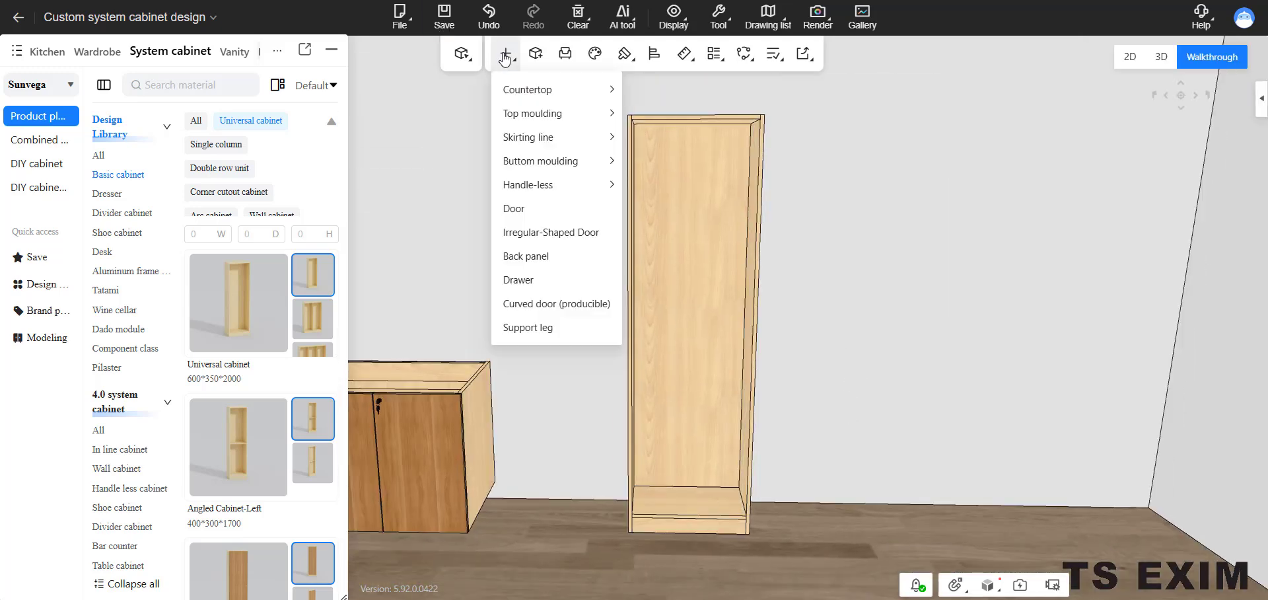
click(538, 206)
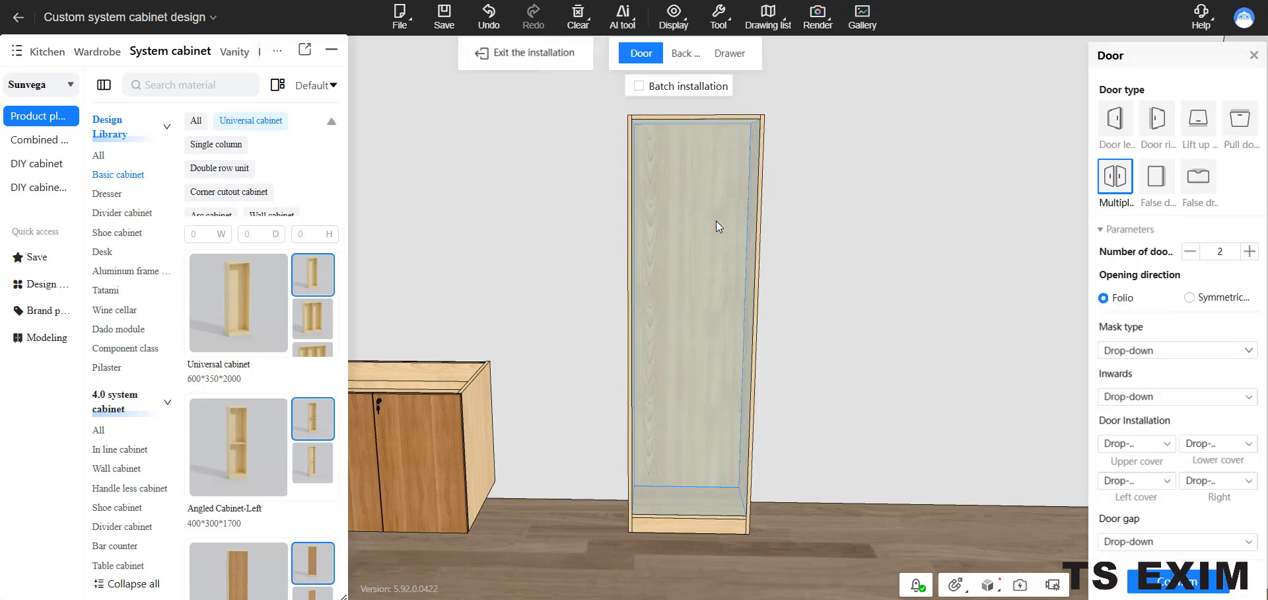
click(717, 222)
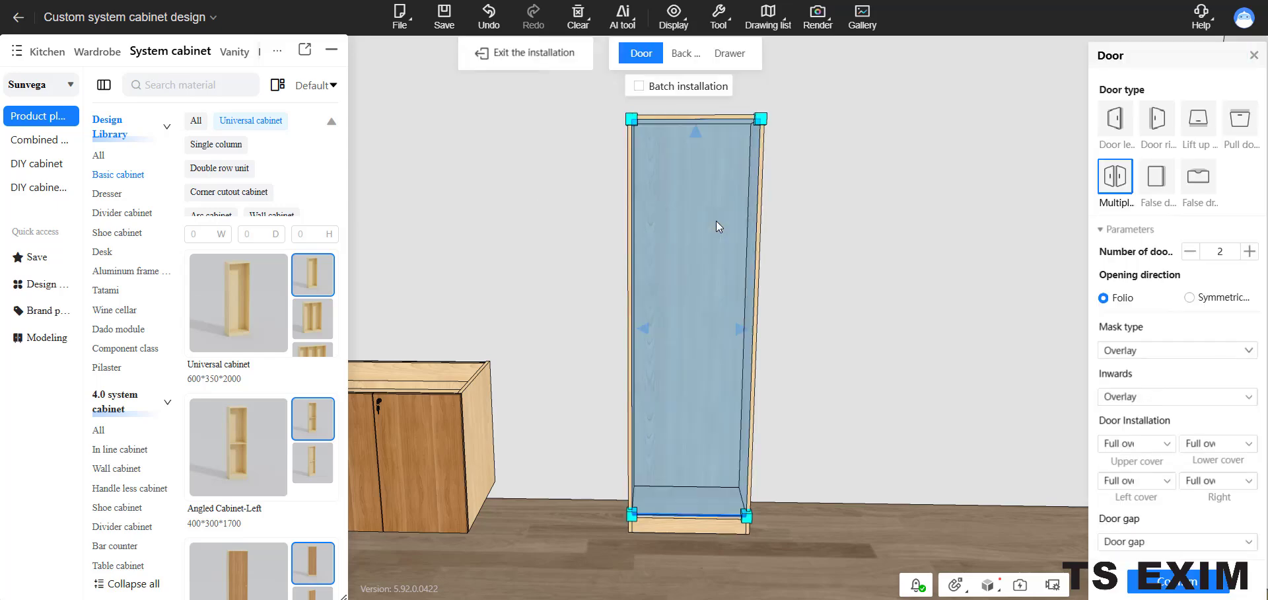
click(1179, 582)
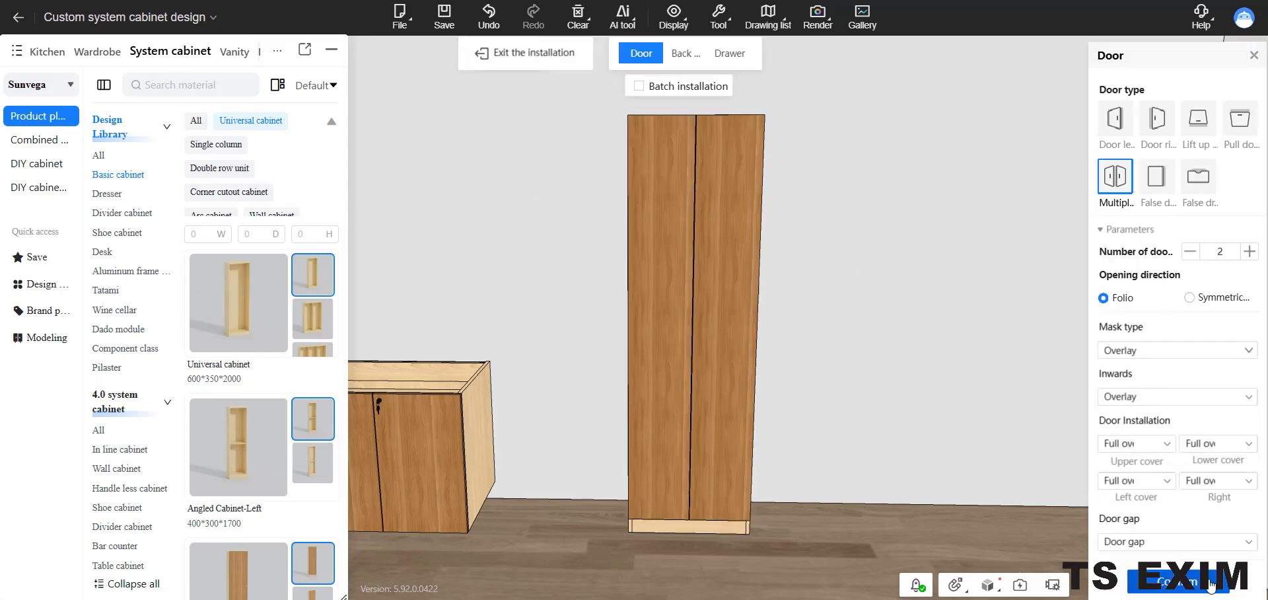
key(Escape)
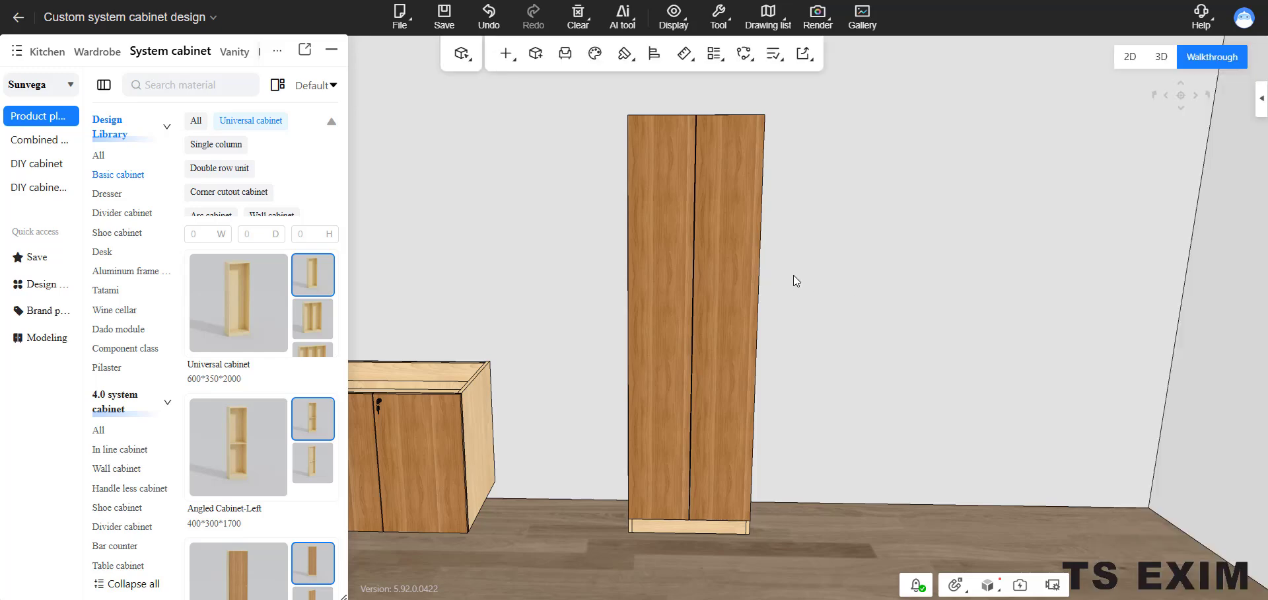
click(737, 246)
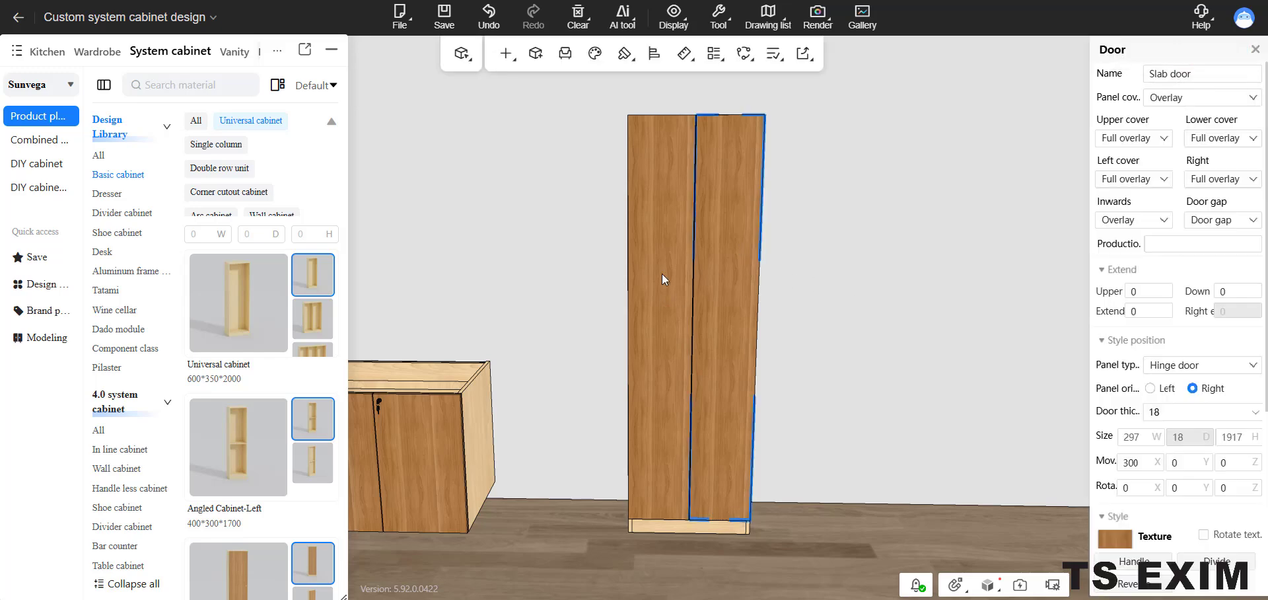
click(869, 266)
key(ctrl)
key(ctrl)
key(ctrl)
key(ctrl)
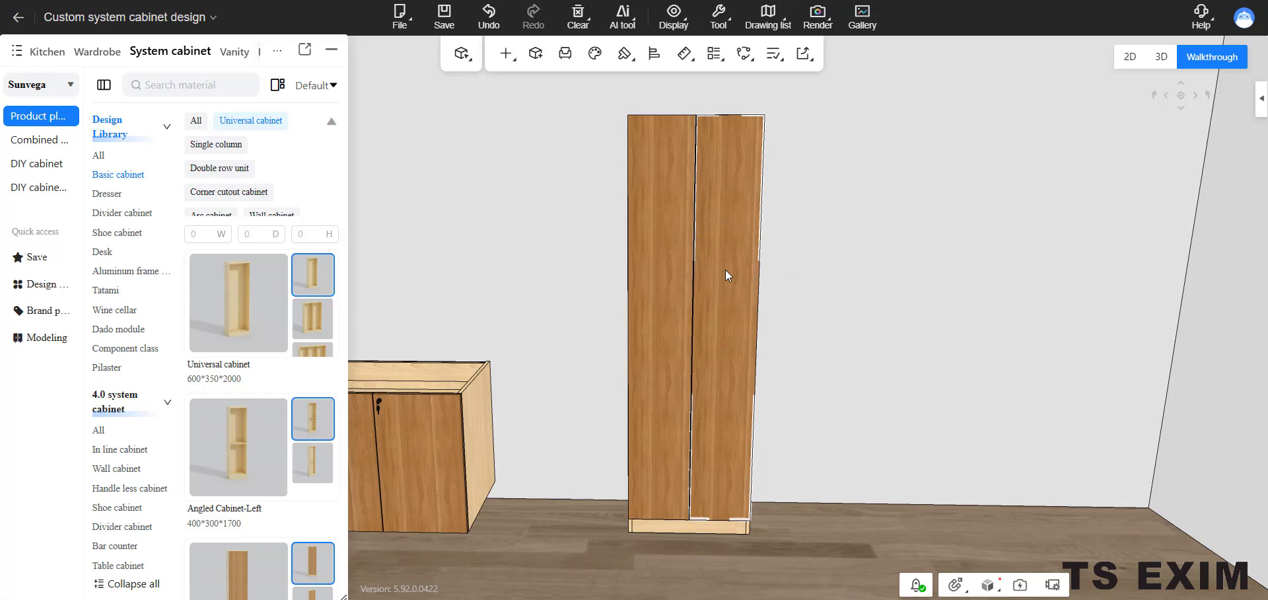
Select the right door of the tall cabinet and open the library for installing a handle on it.
click(725, 270)
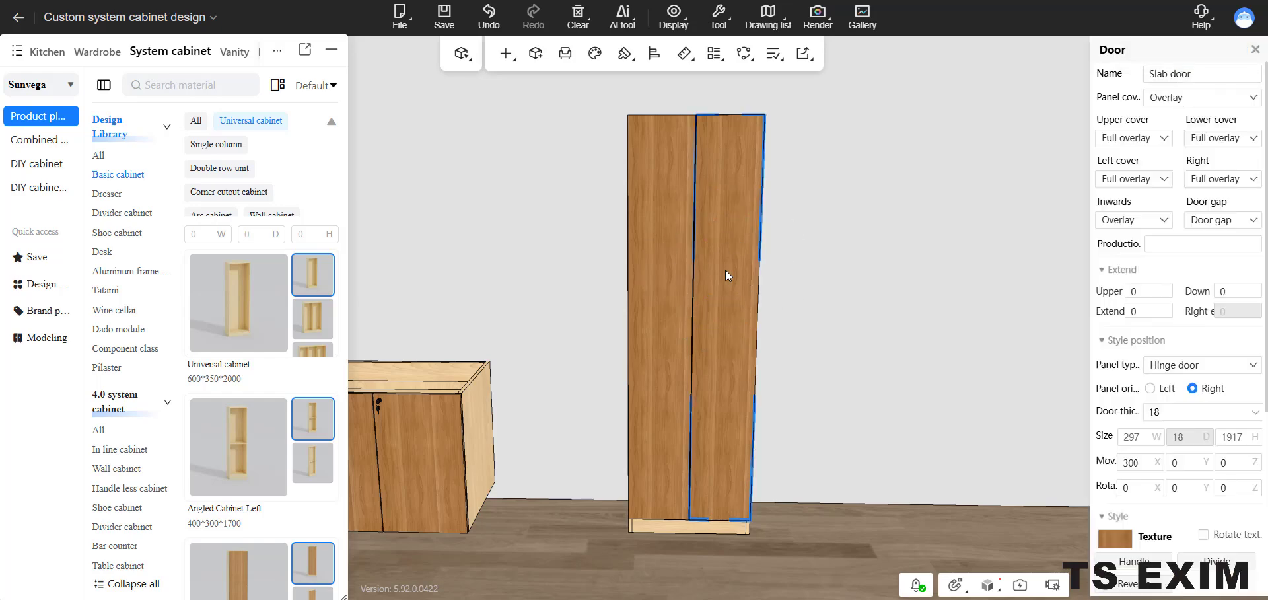
key(ctrl)
right_click(725, 270)
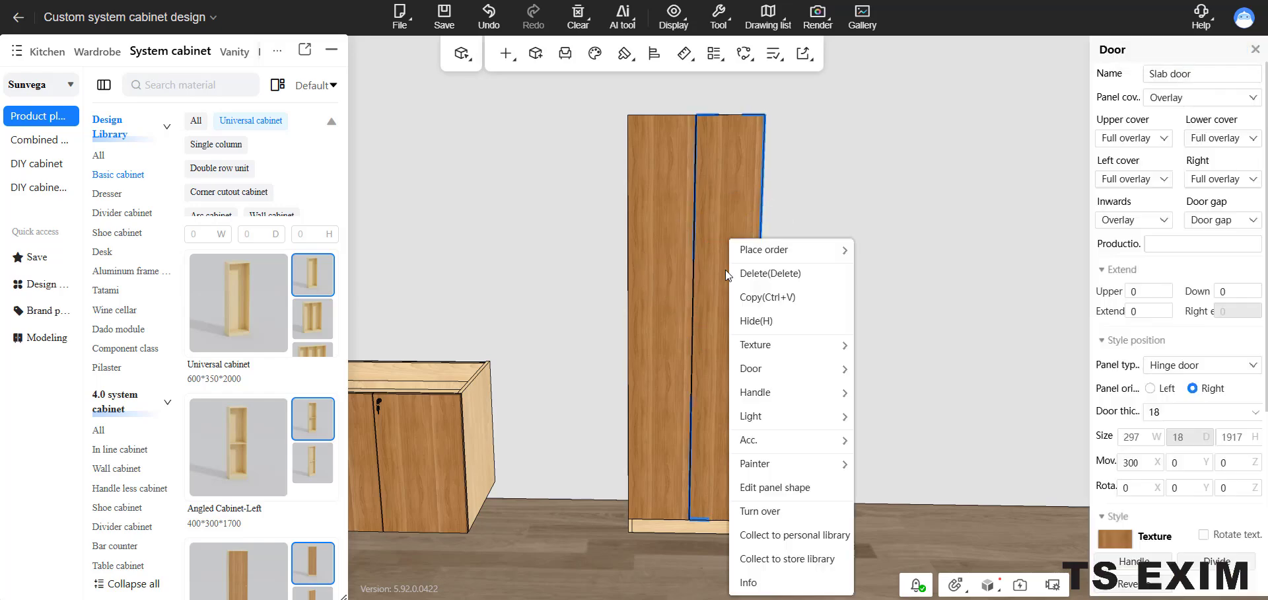
mouse_move(801, 401)
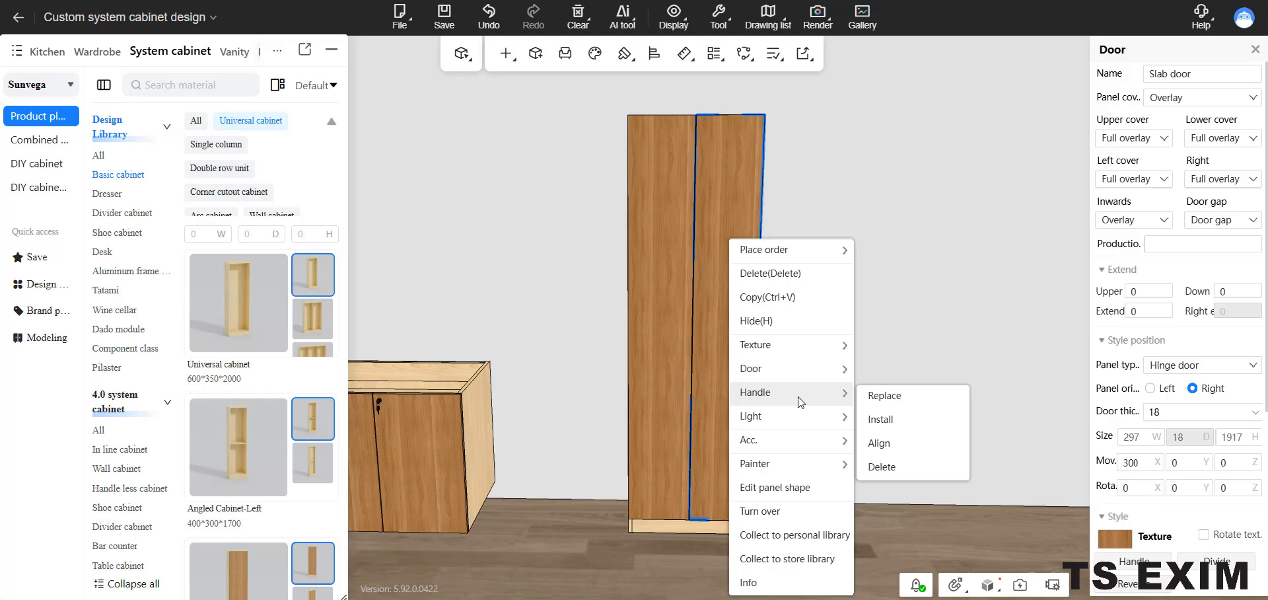
click(920, 424)
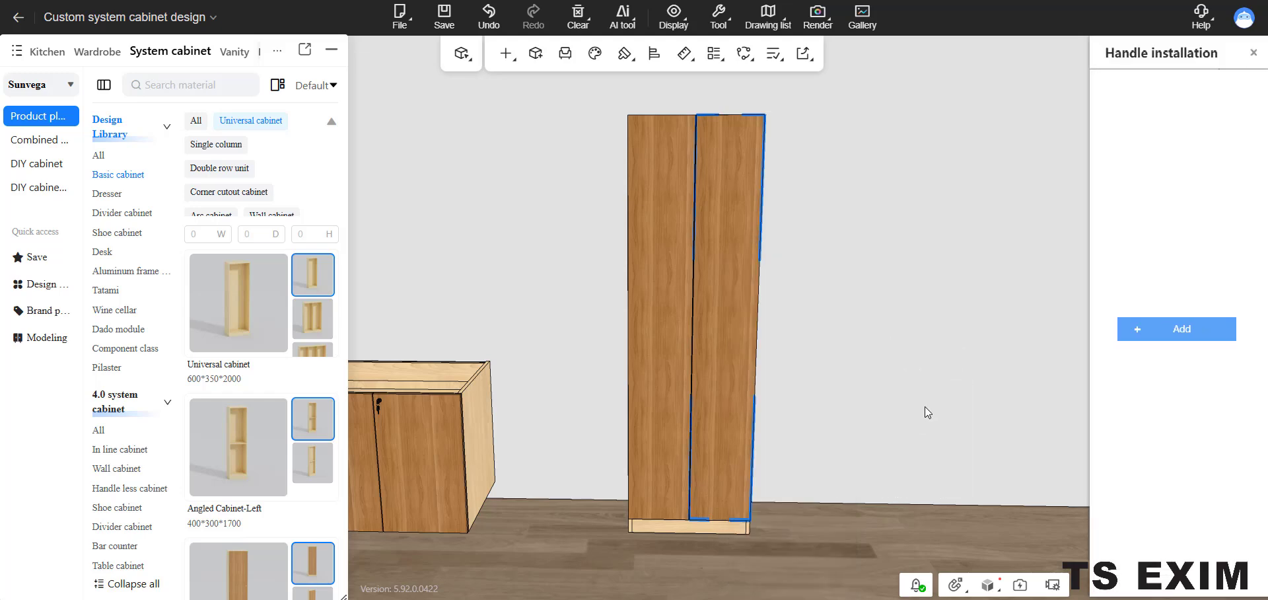
key(ctrl)
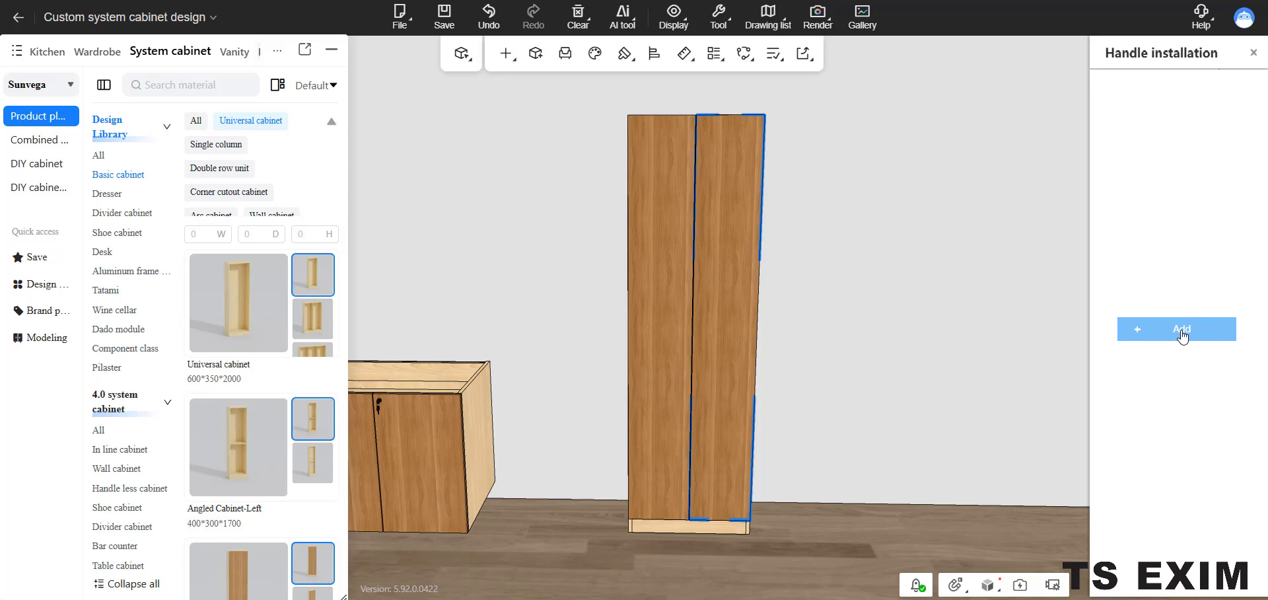
click(1181, 330)
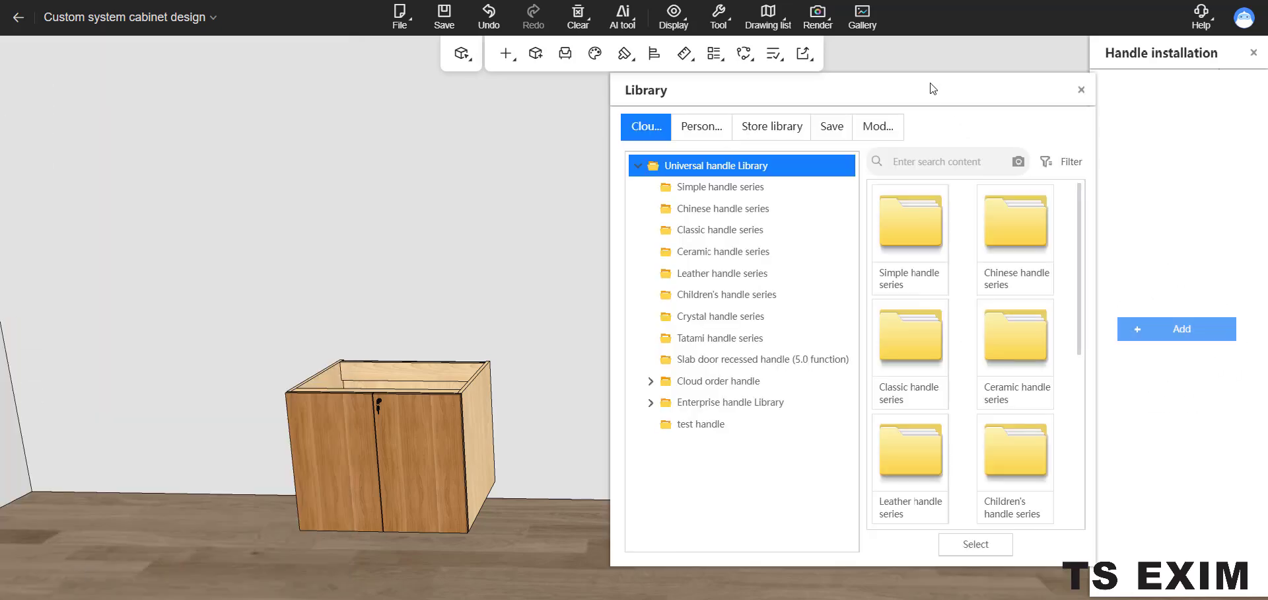
Search the Model library for "lock" and install the Drawer lock on the tall cabinet's right door.
drag(875, 83, 333, 54)
key(ctrl)
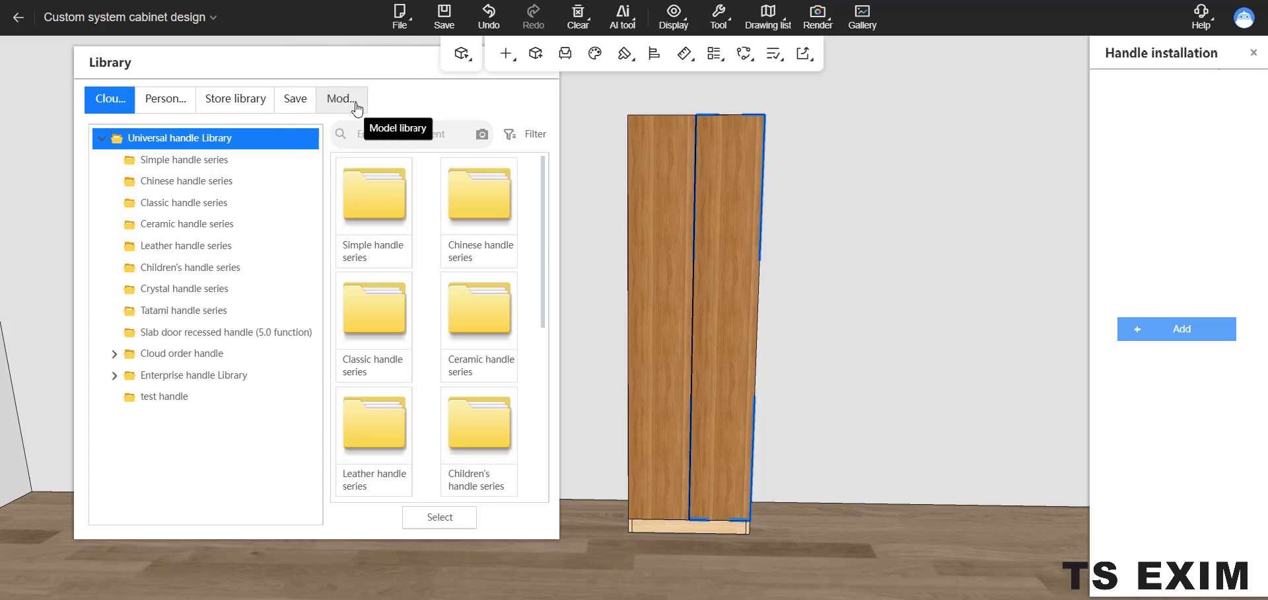
click(356, 103)
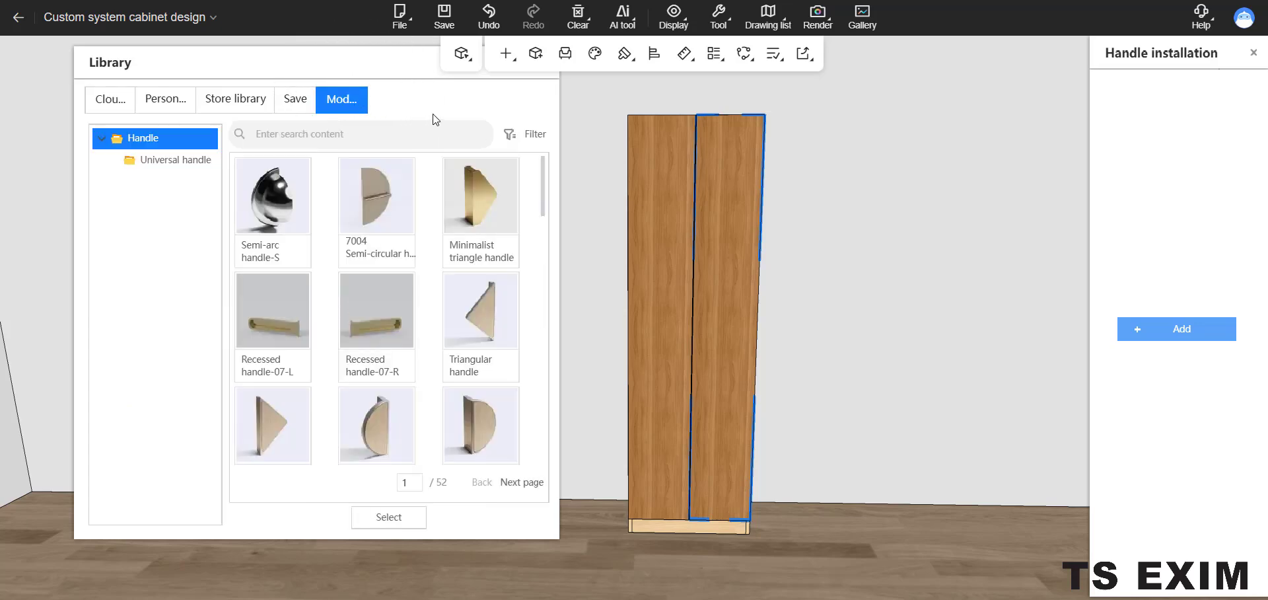
click(321, 142)
text(lock)
click(281, 215)
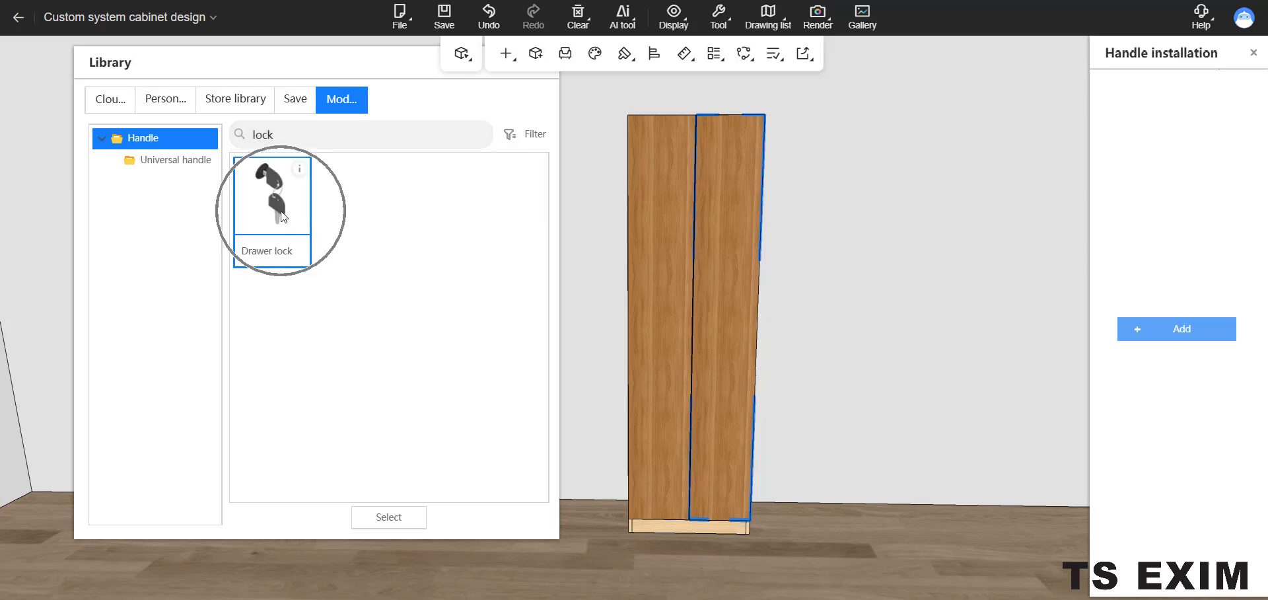
double_click(281, 216)
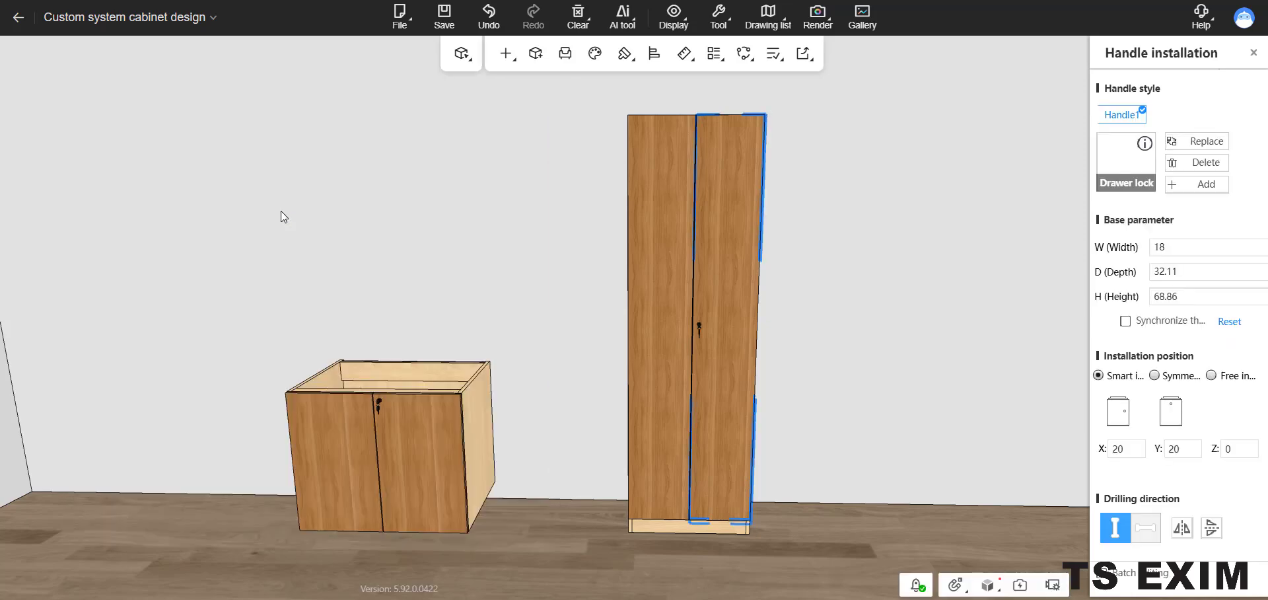
scroll(778, 272, up, 5)
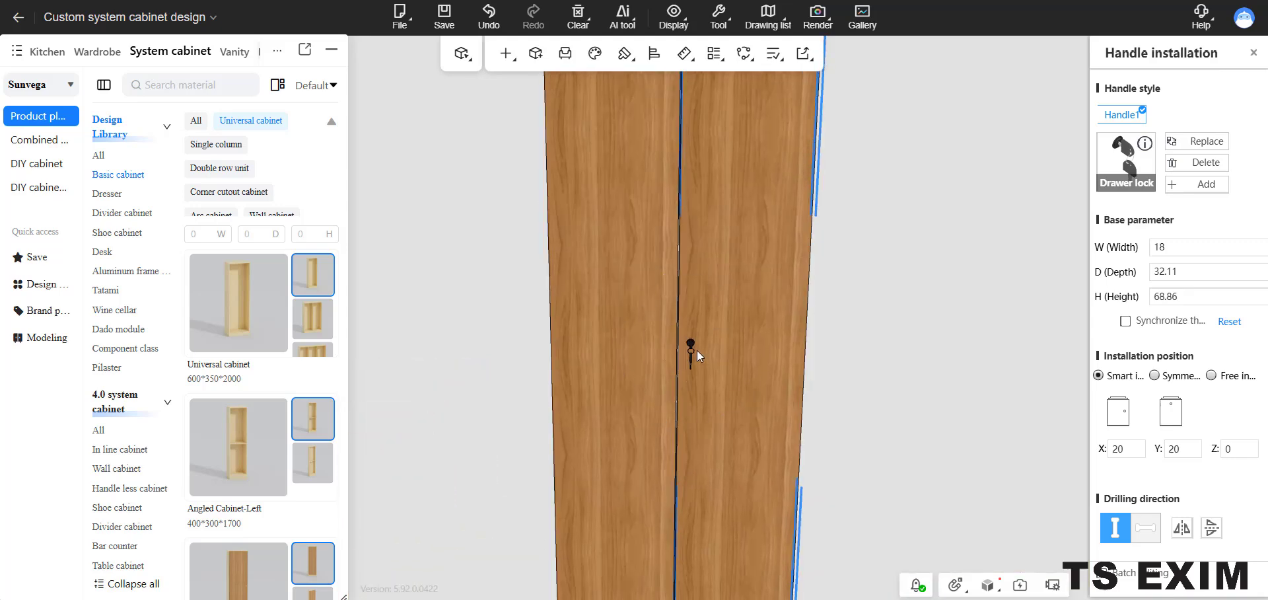
click(969, 374)
Leave the system cabinet customization and search the Cloud library for "lock".
scroll(926, 284, down, 3)
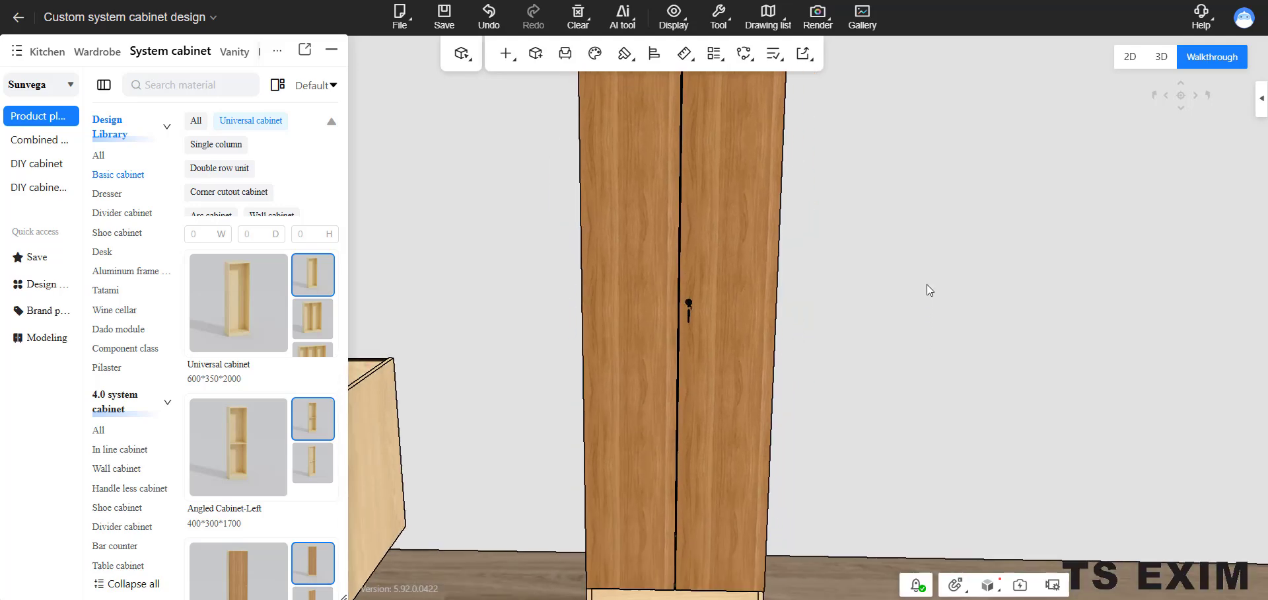
drag(891, 347, 912, 321)
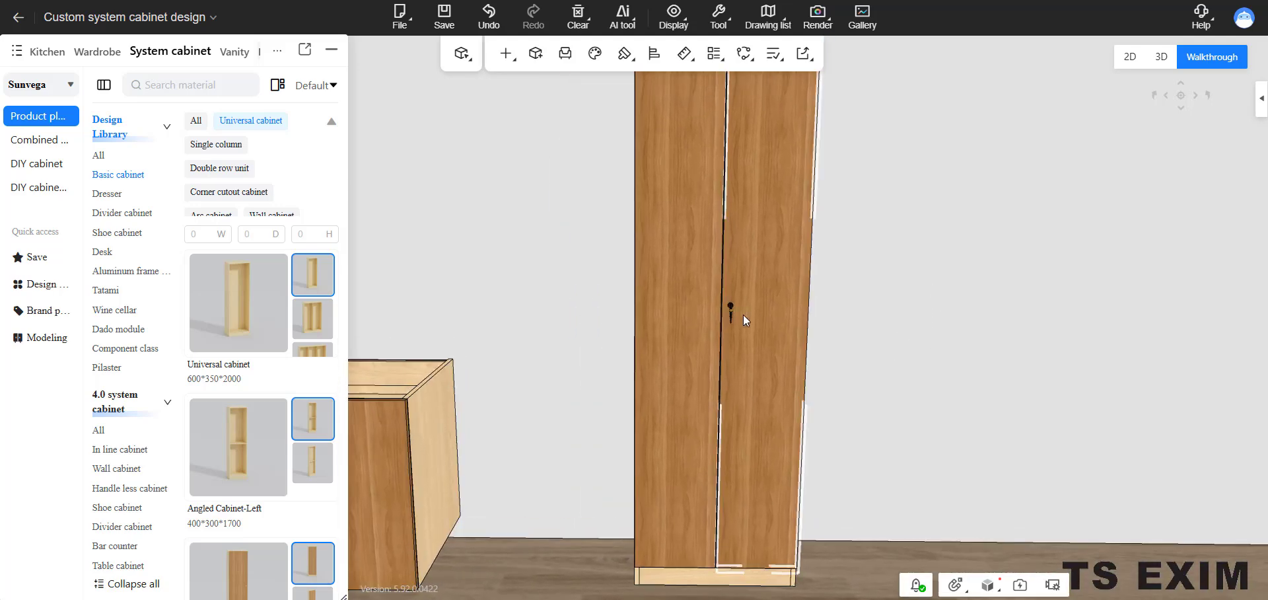
click(728, 308)
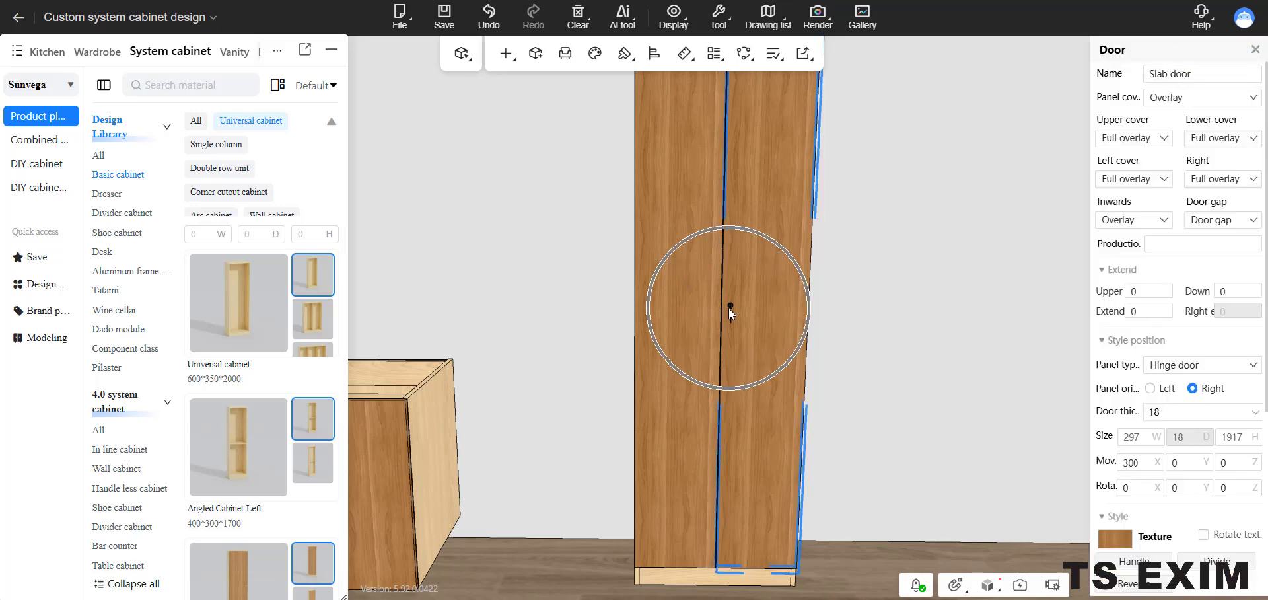
click(21, 25)
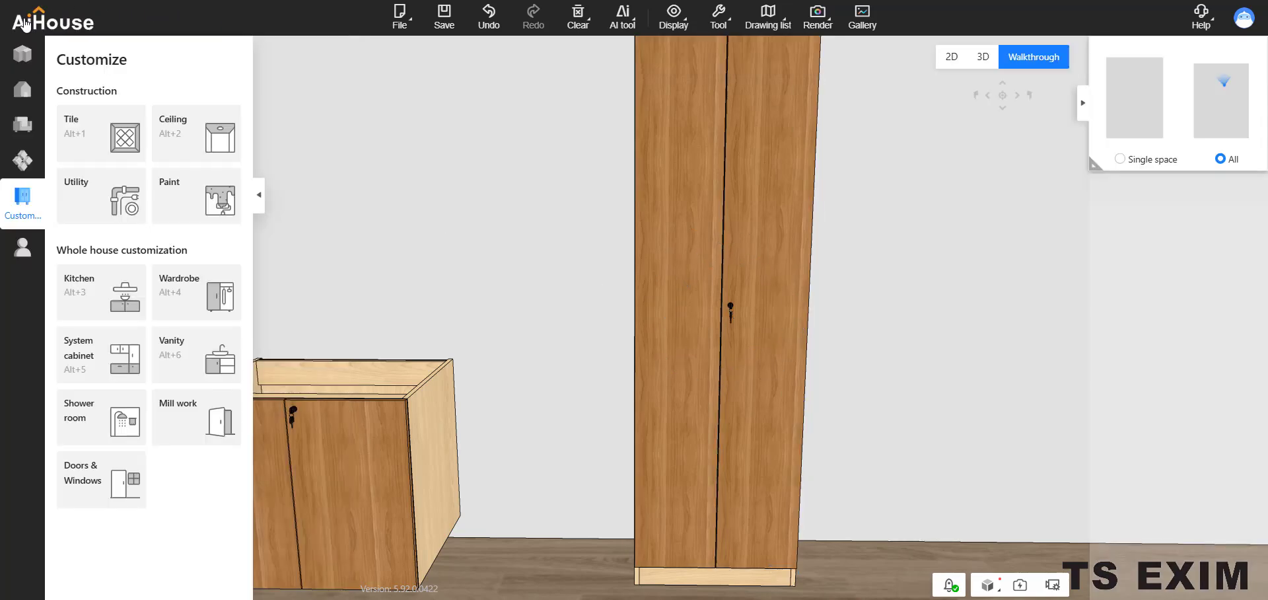
click(22, 125)
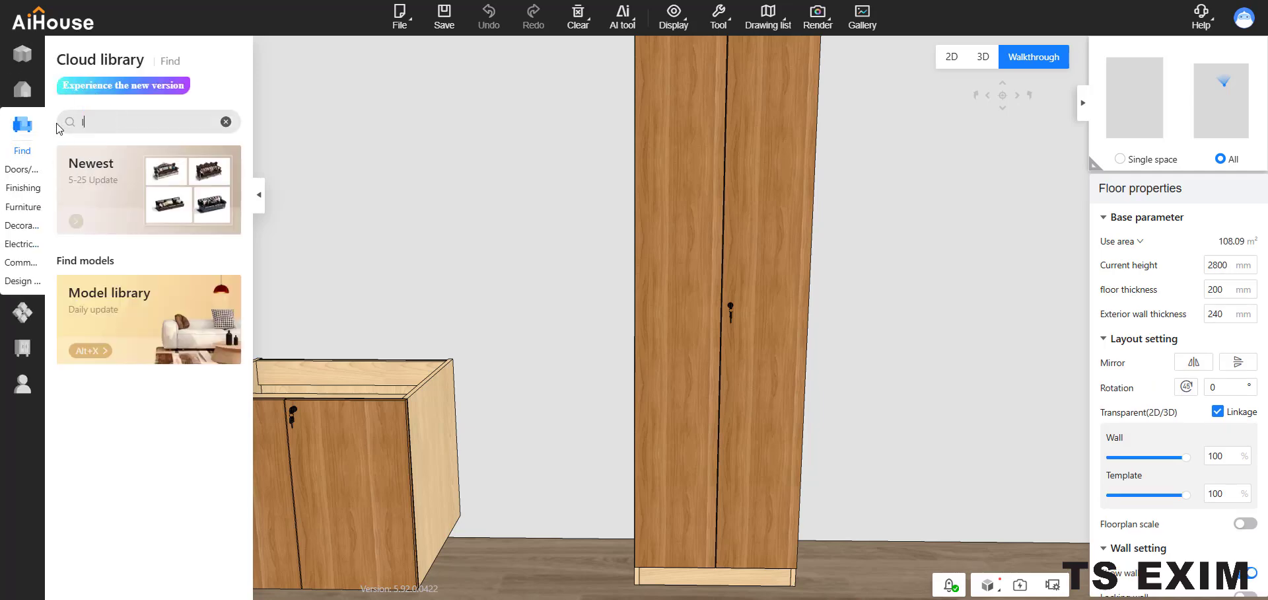
key(Return)
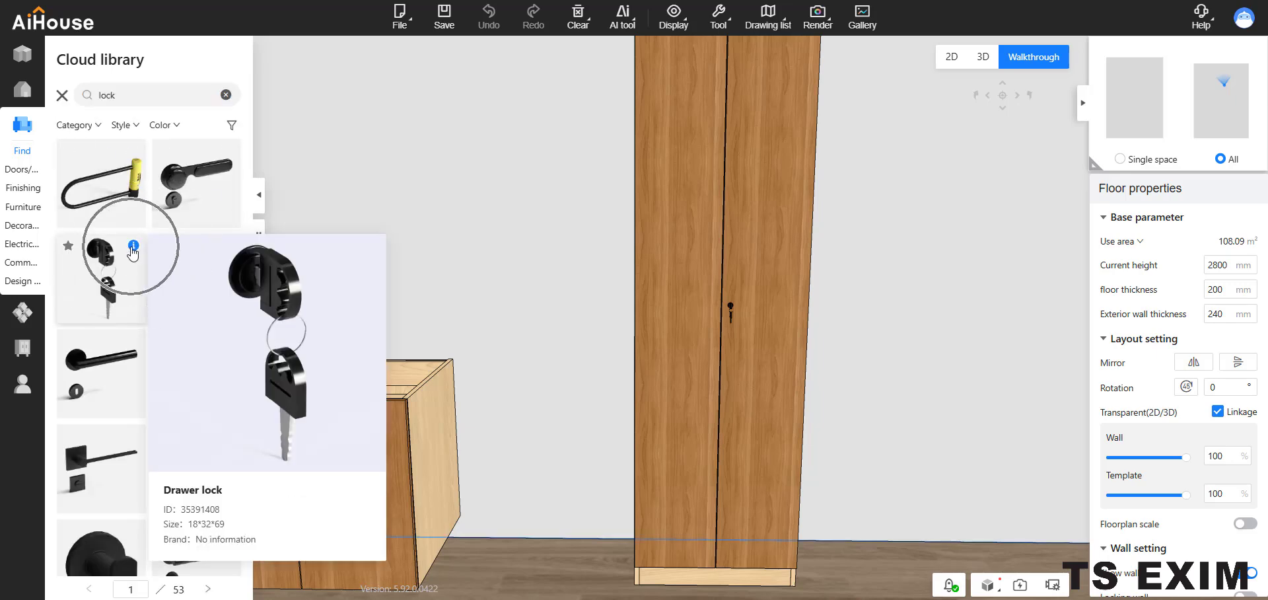
Place the 18*32*69 Drawer lock from the search results on the tall cabinet's left door.
click(133, 251)
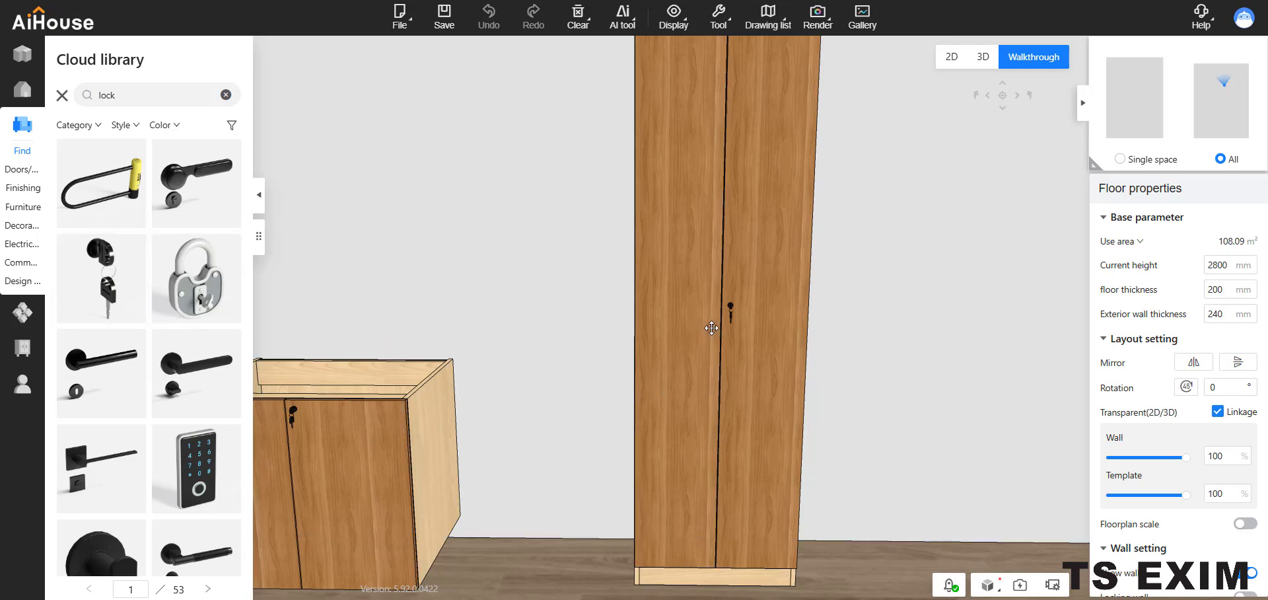
click(660, 341)
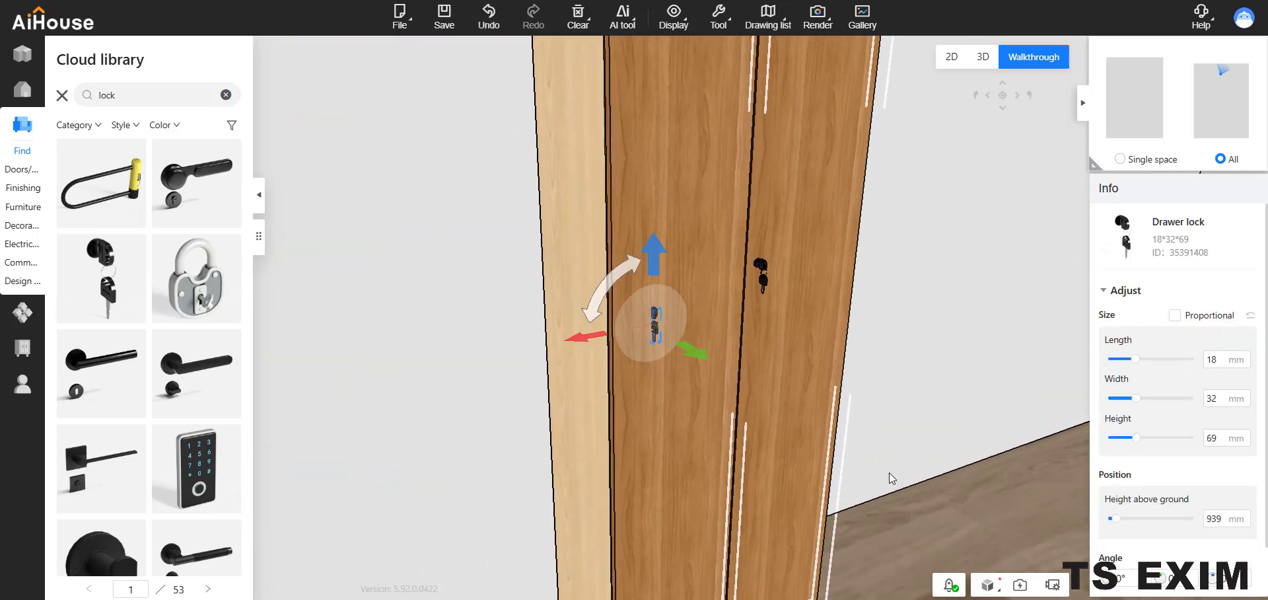
drag(889, 473, 857, 417)
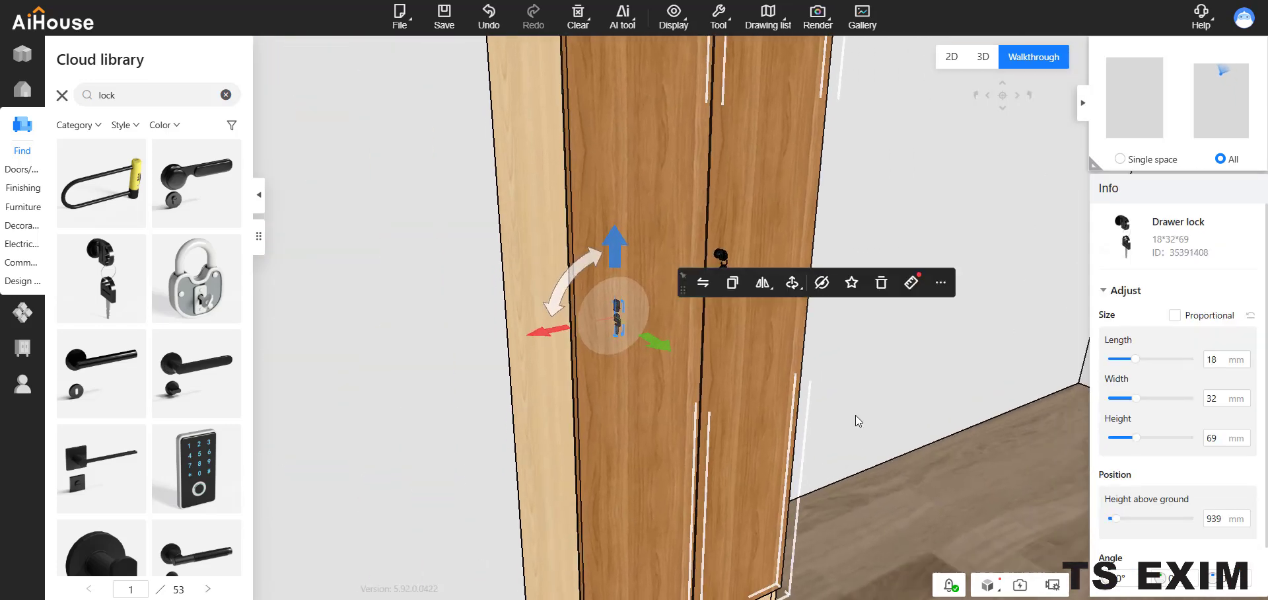
scroll(853, 456, up, 4)
drag(852, 468, 850, 376)
scroll(816, 392, down, 3)
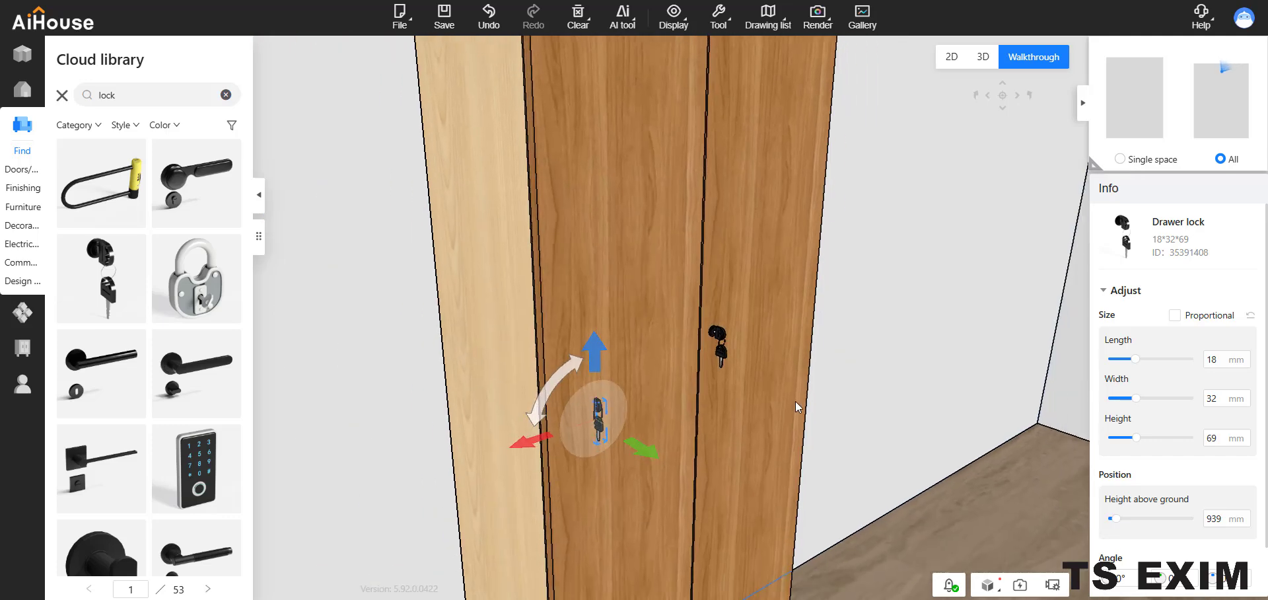
right_drag(795, 402, 707, 317)
drag(567, 411, 585, 323)
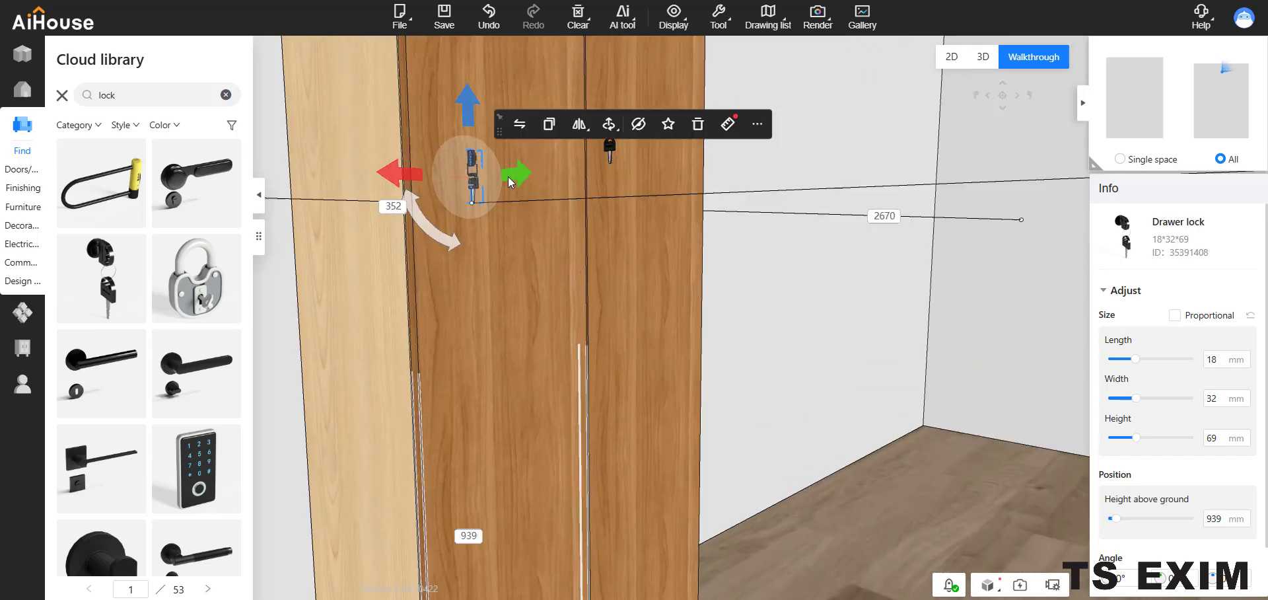
Try to move the left door's lock outward from the door face, and undo the move.
drag(520, 174, 547, 178)
key(ctrl+z)
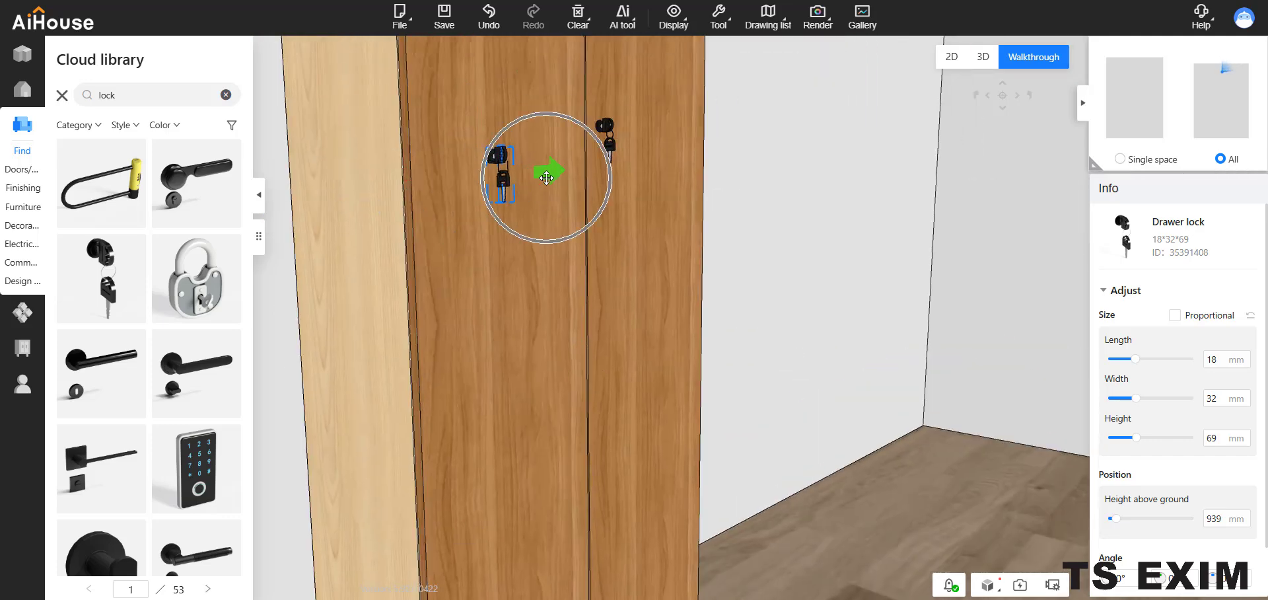
key(ctrl+z)
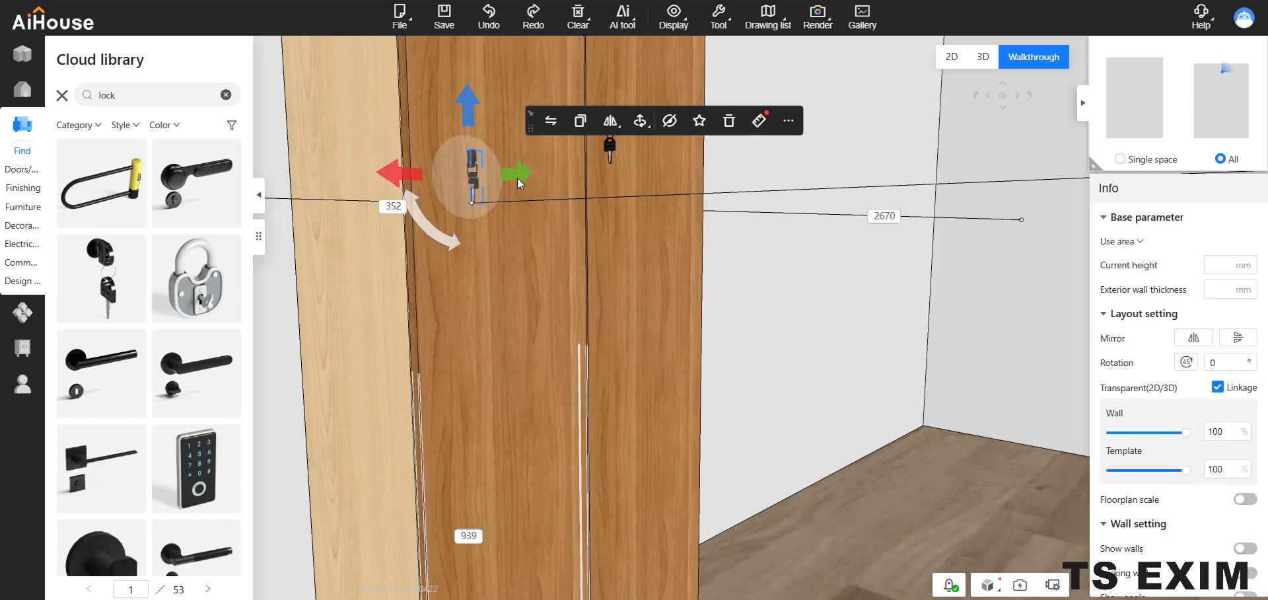
Move the left door's lock out to about 373 mm from the wall behind and across to the door's inner edge.
drag(522, 176, 550, 176)
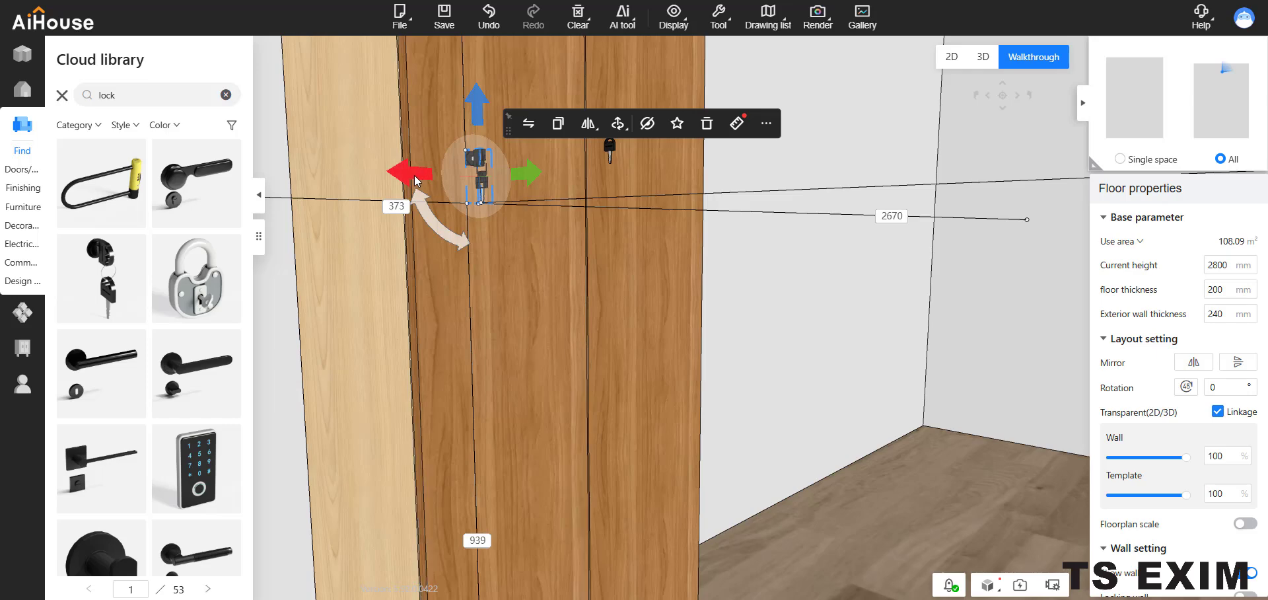
drag(458, 169, 525, 164)
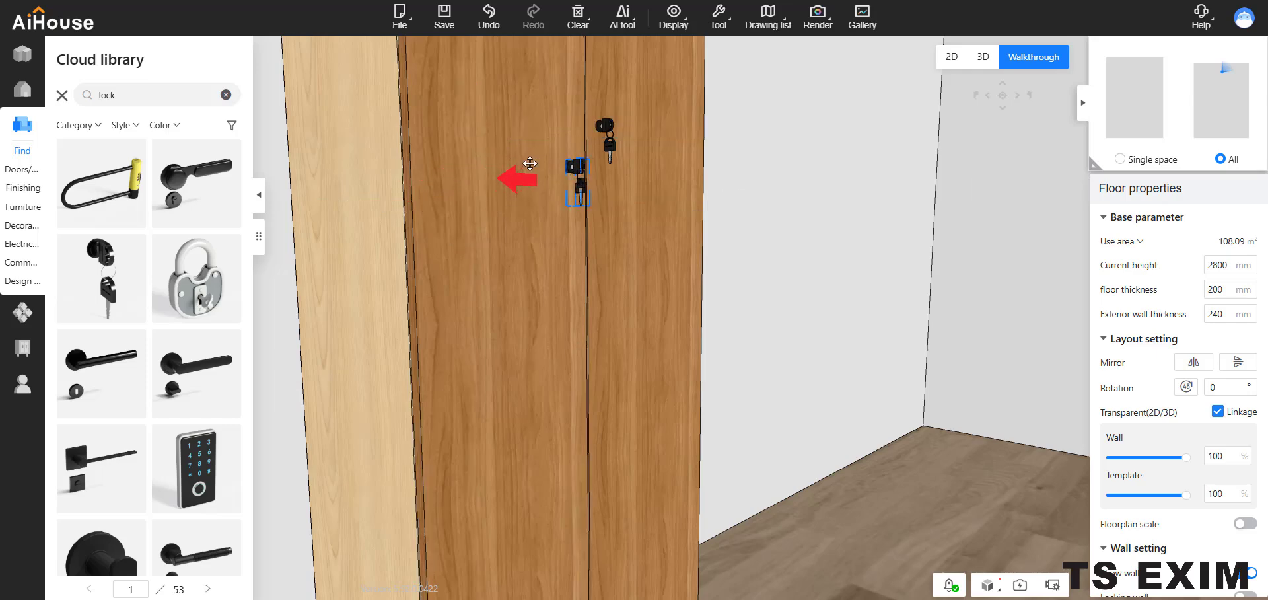
drag(530, 163, 530, 163)
click(772, 288)
right_drag(771, 288, 568, 260)
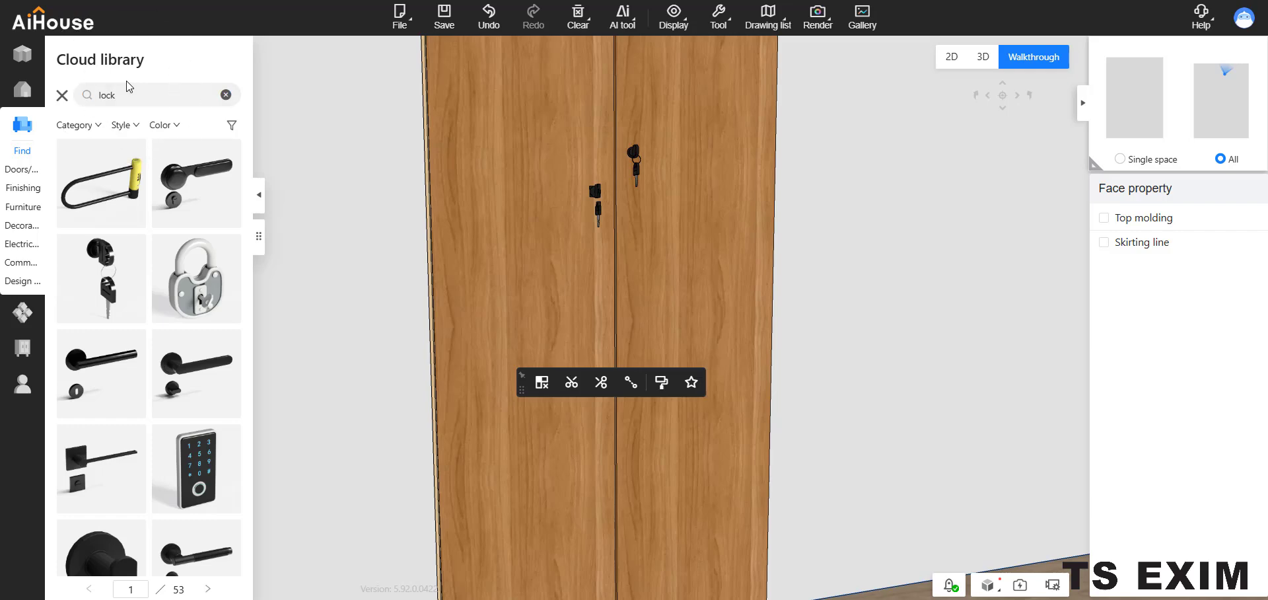
click(631, 153)
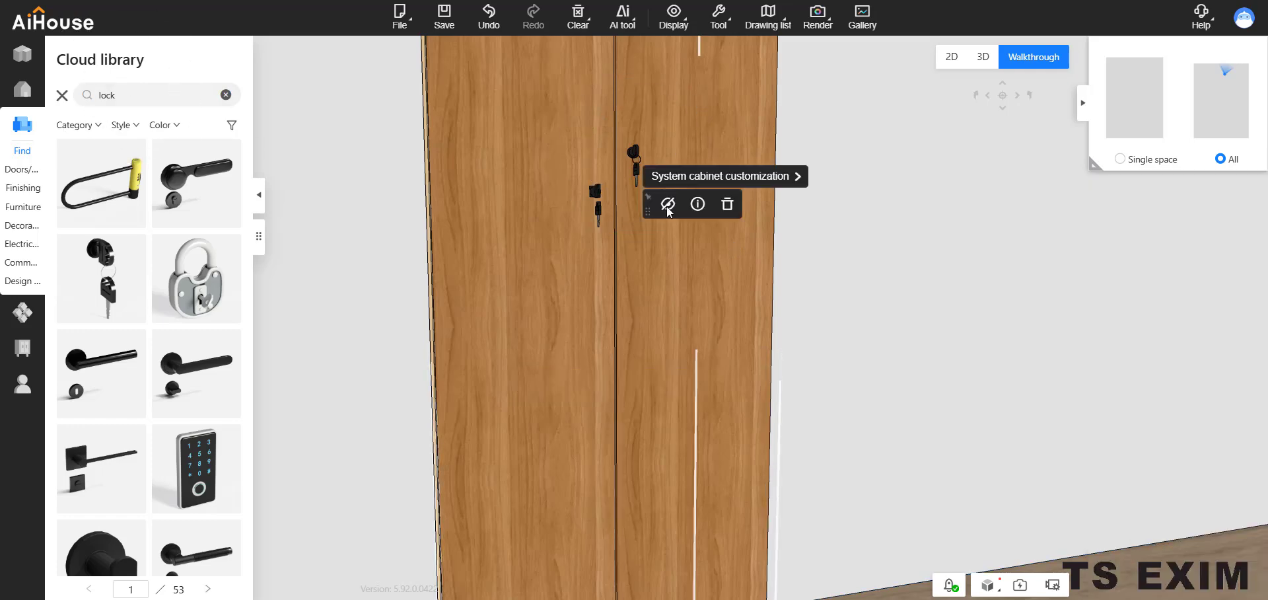
scroll(872, 262, down, 5)
right_drag(872, 262, 549, 367)
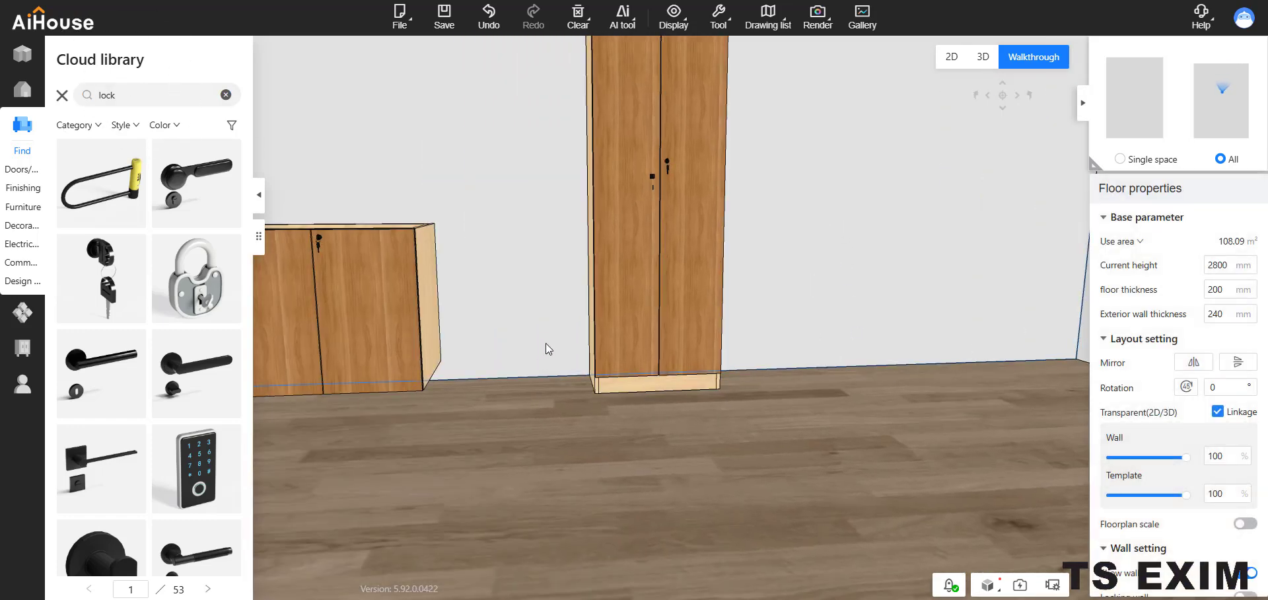
scroll(546, 342, down, 3)
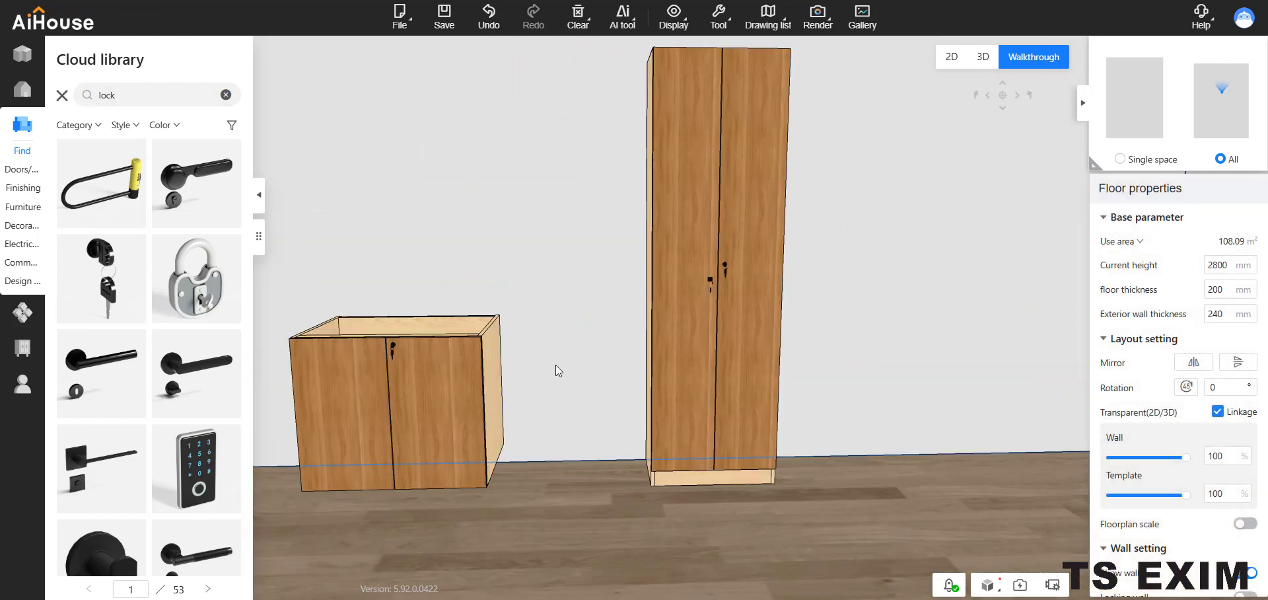